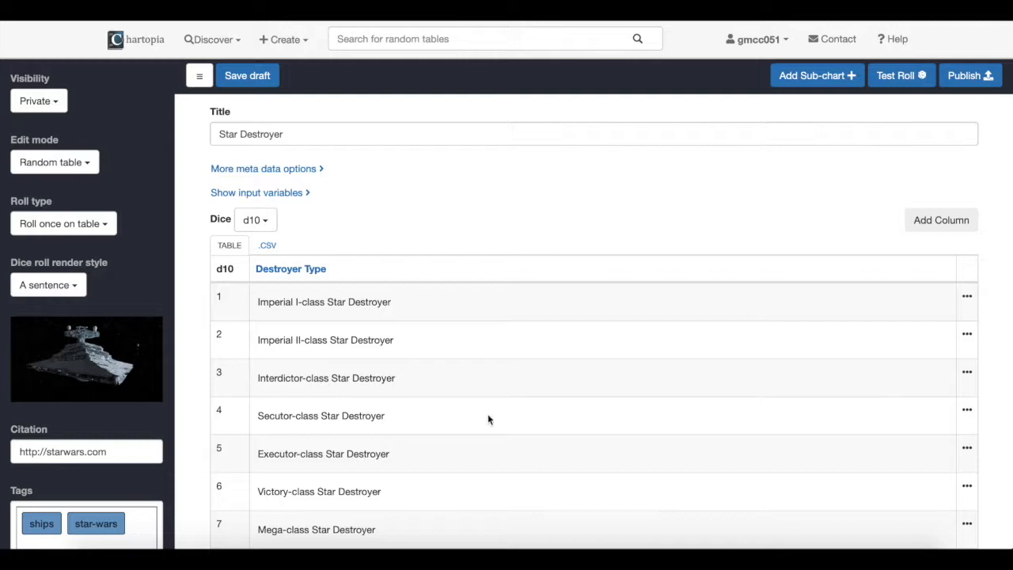
# - Add a new sub-chart to the Star Destroyer chart
pyautogui.click(829, 75)
pyautogui.scroll(-5, 454, 228)
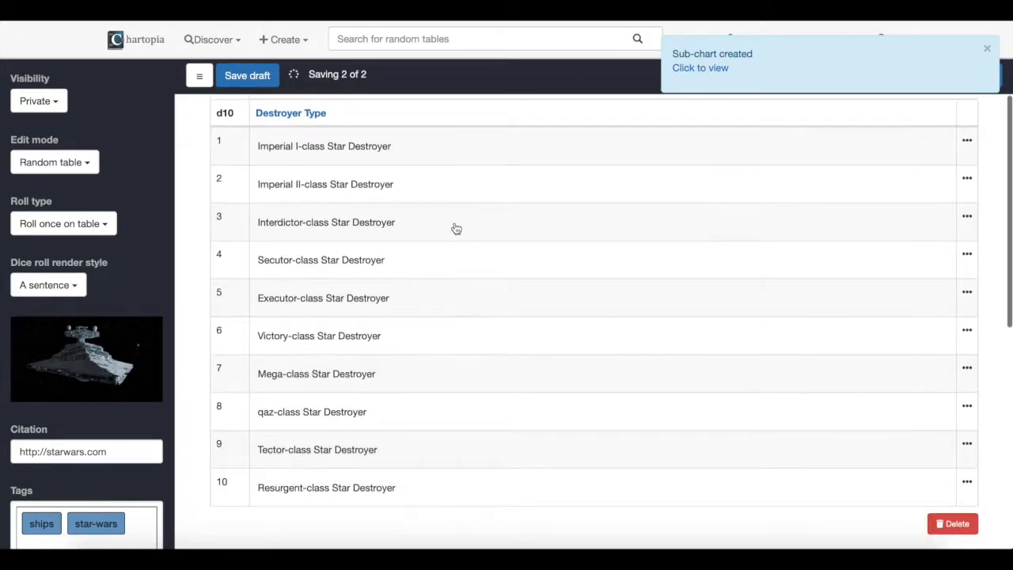
pyautogui.scroll(5, 456, 228)
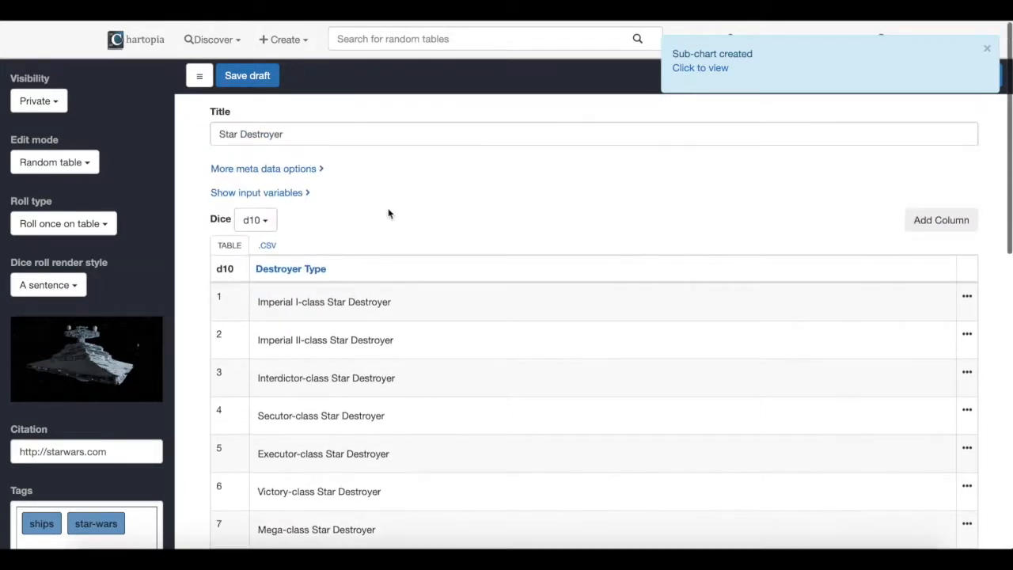
# - Copy the complete CSV data of the main Star Destroyer chart
pyautogui.click(271, 246)
pyautogui.click(316, 298)
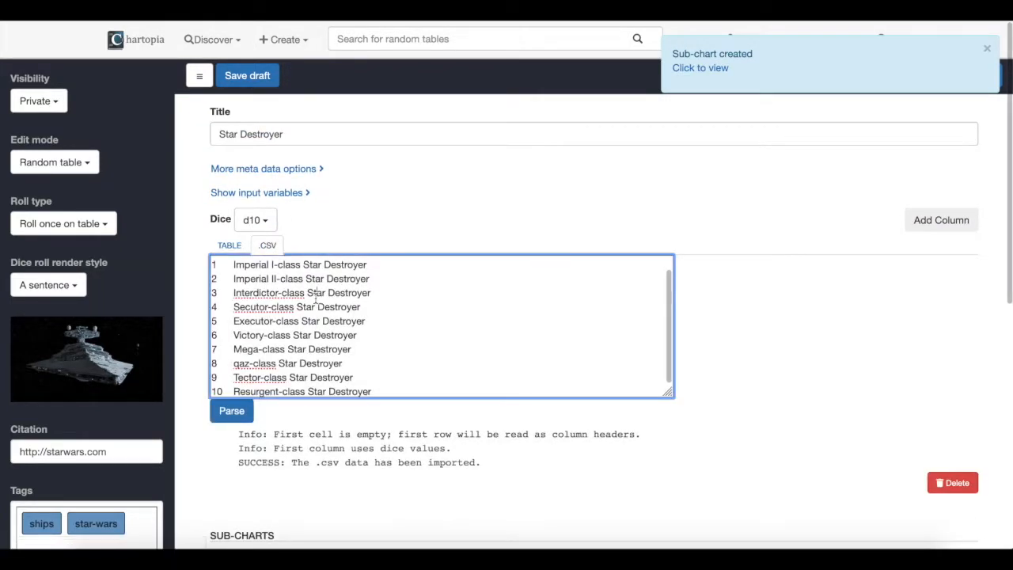
pyautogui.hotkey('ctrl', 'a')
pyautogui.hotkey('ctrl', 'c')
pyautogui.click(736, 312)
# - Replace the untitled sub-chart's CSV data with the copied Star Destroyer data, import it, and return to its table view
pyautogui.scroll(-5, 733, 312)
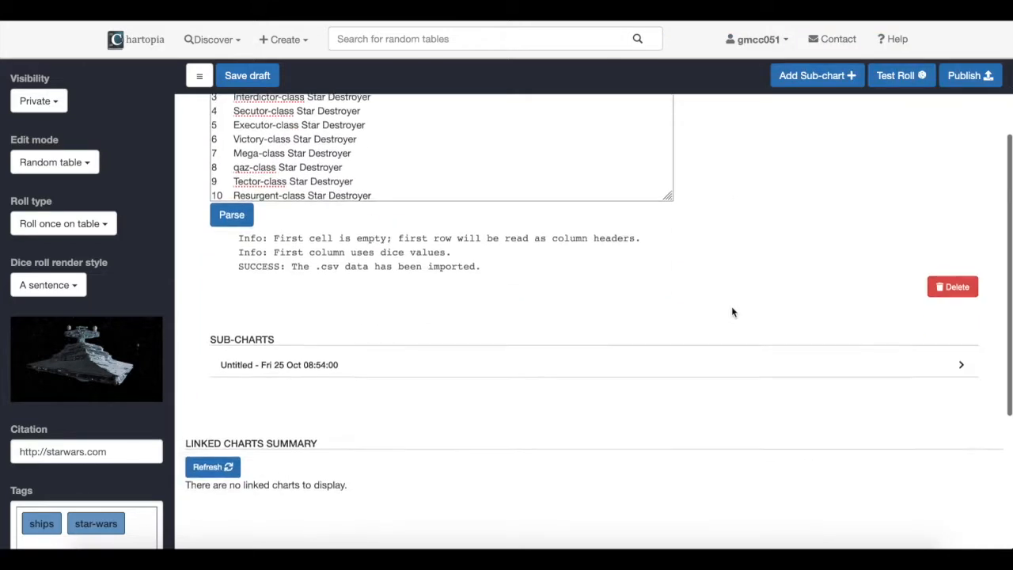
pyautogui.click(351, 261)
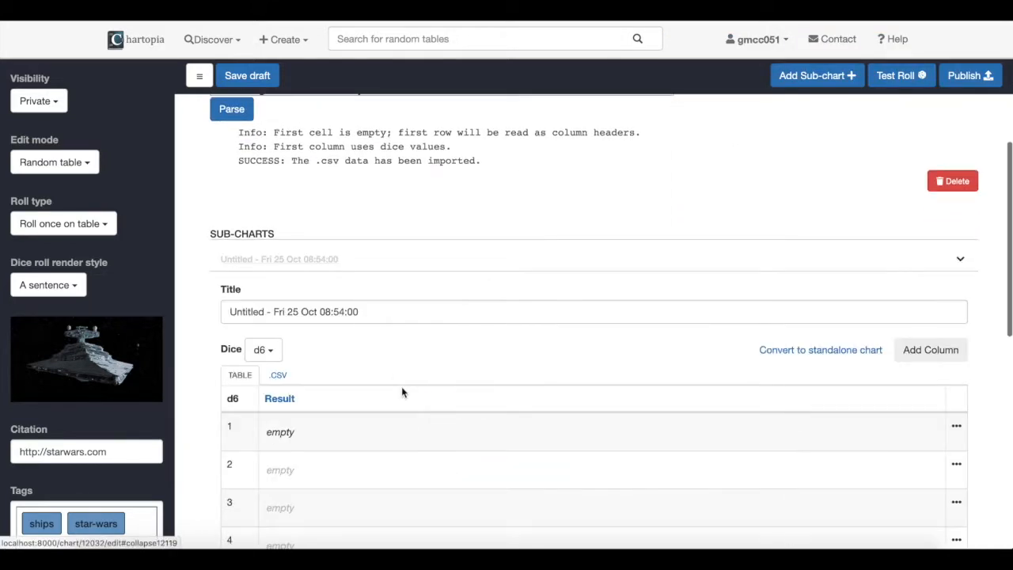
pyautogui.click(279, 375)
pyautogui.click(285, 380)
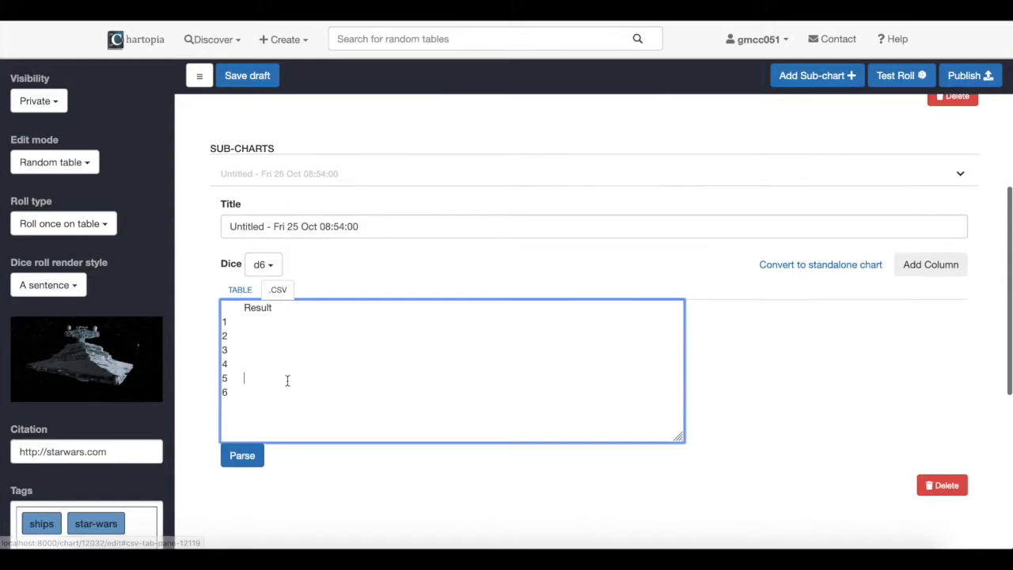
pyautogui.hotkey('ctrl', 'a')
pyautogui.hotkey('ctrl', 'v')
pyautogui.click(245, 457)
pyautogui.click(798, 388)
pyautogui.click(242, 289)
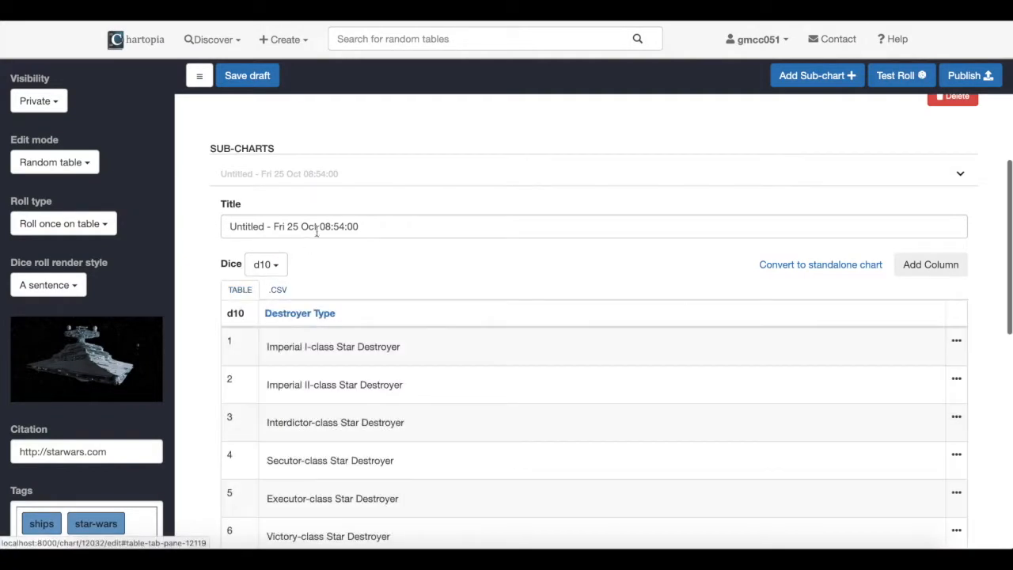
# - Title the sub-chart "Star Destroyer"
pyautogui.click(309, 218)
pyautogui.hotkey('ctrl', 'a')
pyautogui.write('Star S')
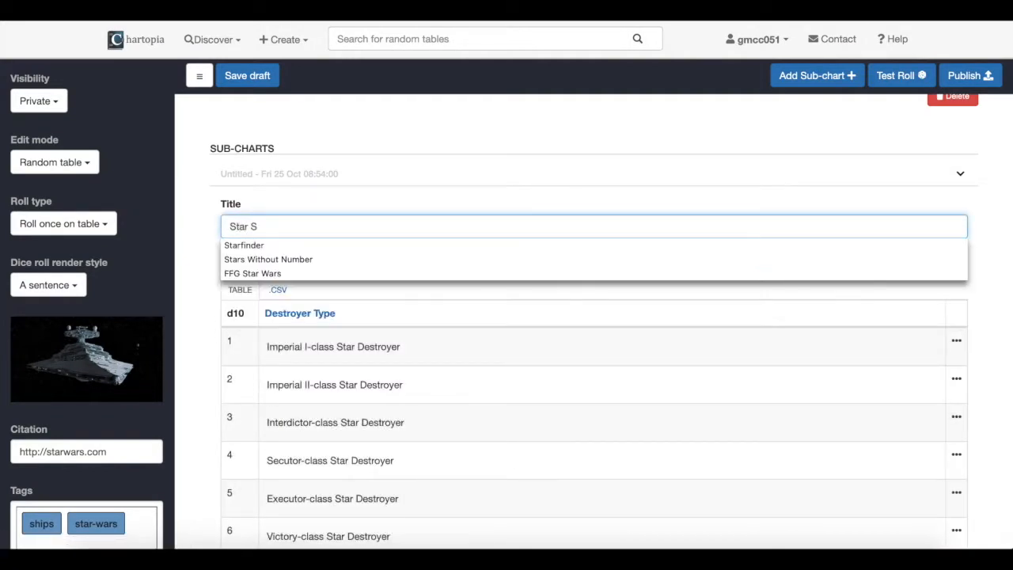
pyautogui.press('BackSpace')
pyautogui.write('Dest')
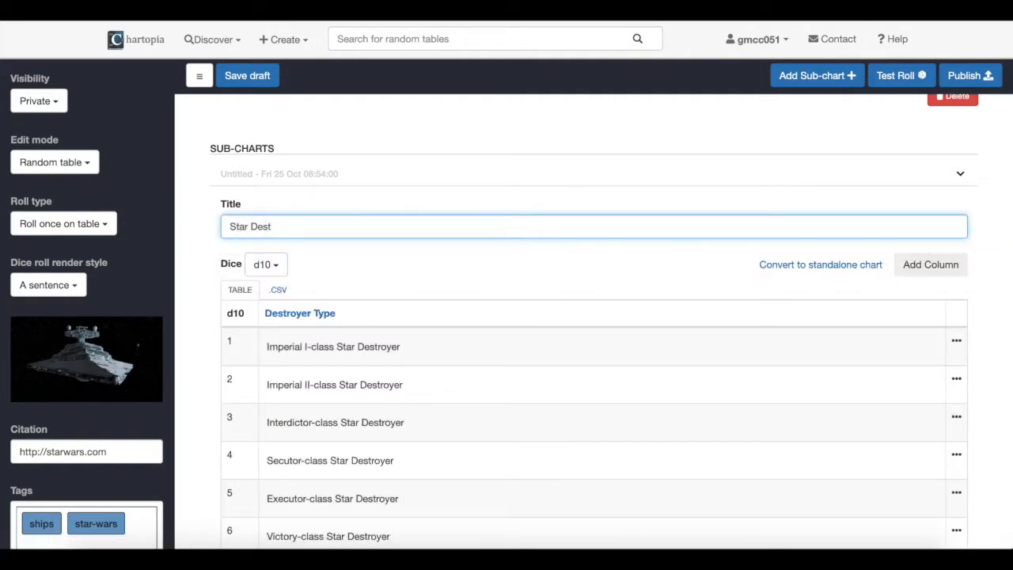
pyautogui.write('royer')
pyautogui.click(441, 107)
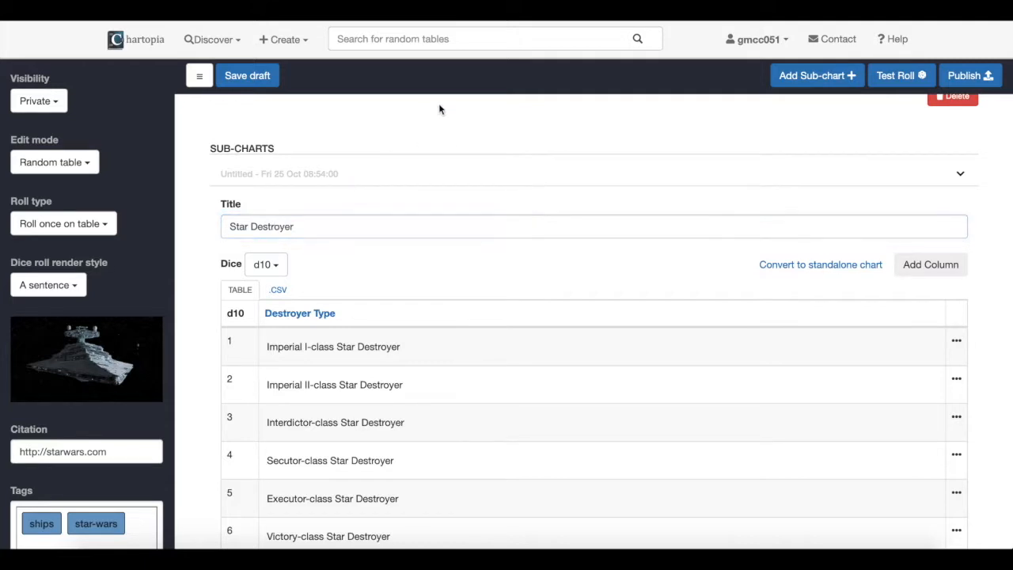
# - Remove rows 3 to 10 from the main chart's CSV data, import the shortened data, and return to its table view
pyautogui.scroll(5, 441, 108)
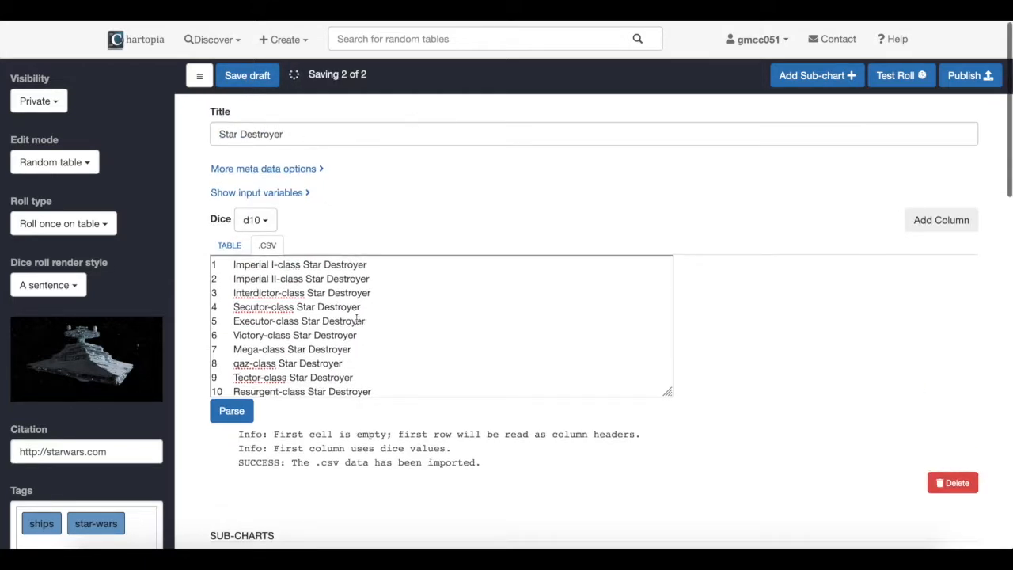
pyautogui.click(305, 391)
pyautogui.hotkey('ctrl', 'a')
pyautogui.click(238, 374)
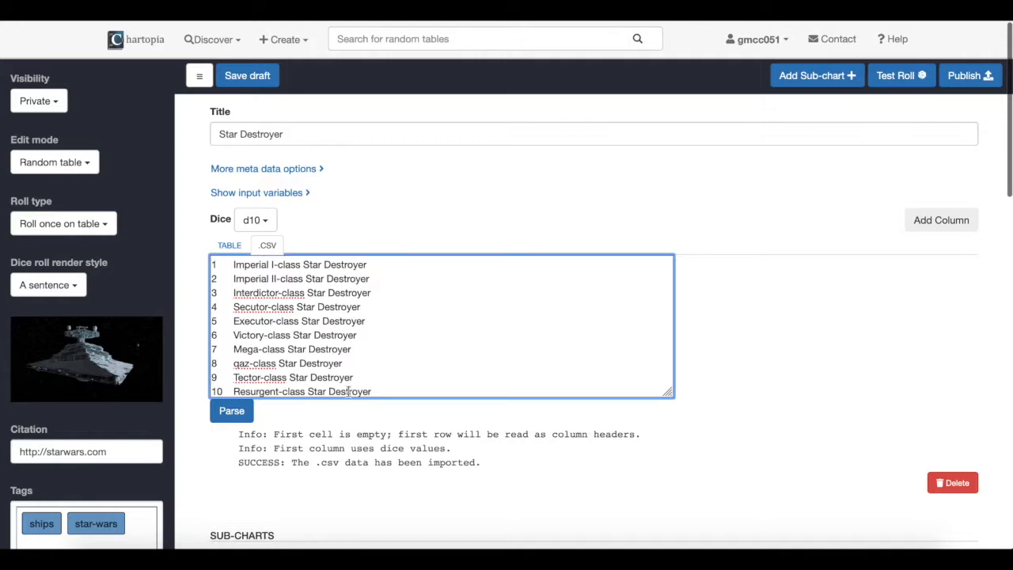
pyautogui.moveTo(372, 392); pyautogui.dragTo(185, 293)
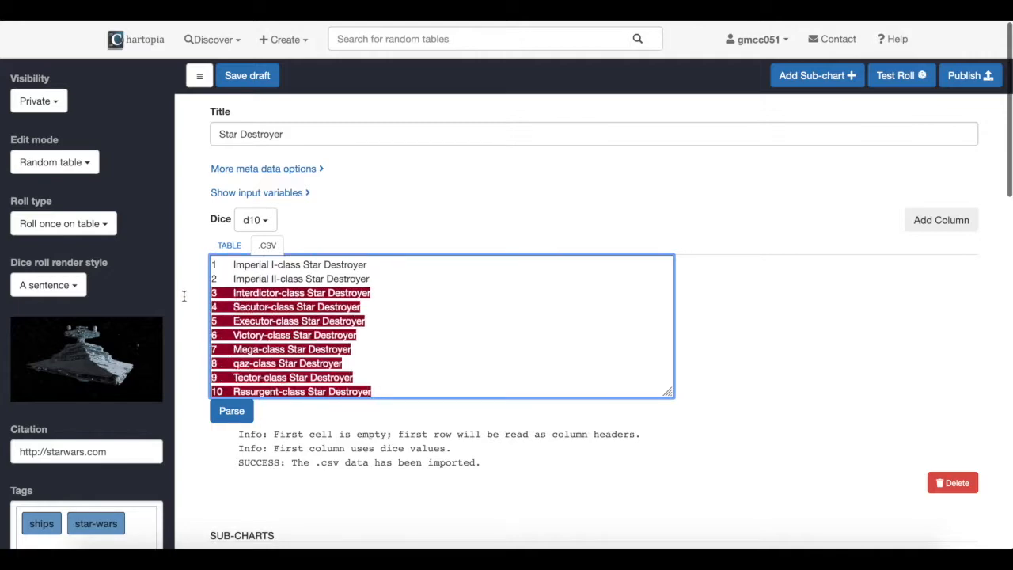
pyautogui.press('BackSpace')
pyautogui.click(231, 411)
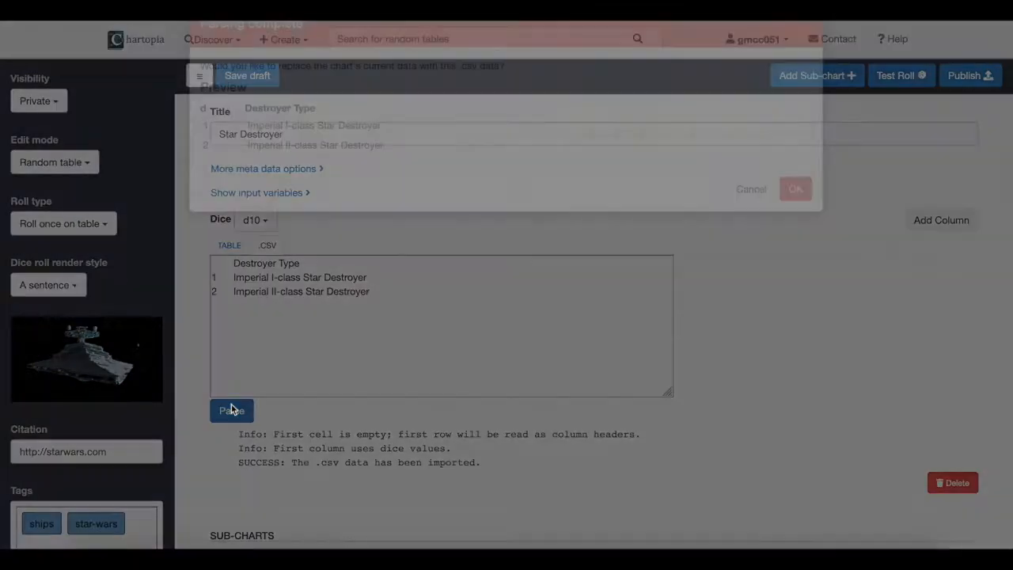
pyautogui.click(796, 234)
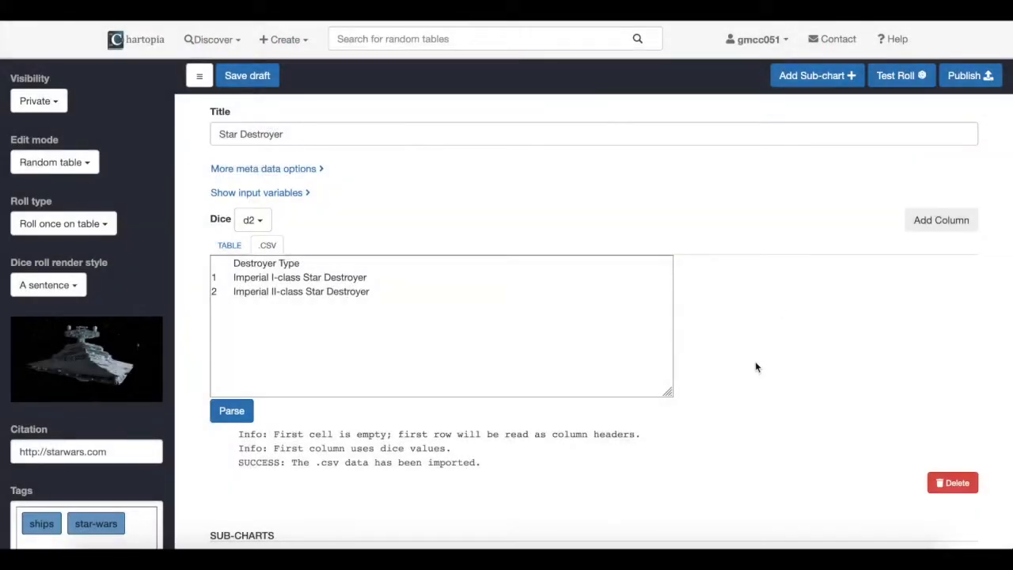
pyautogui.click(230, 246)
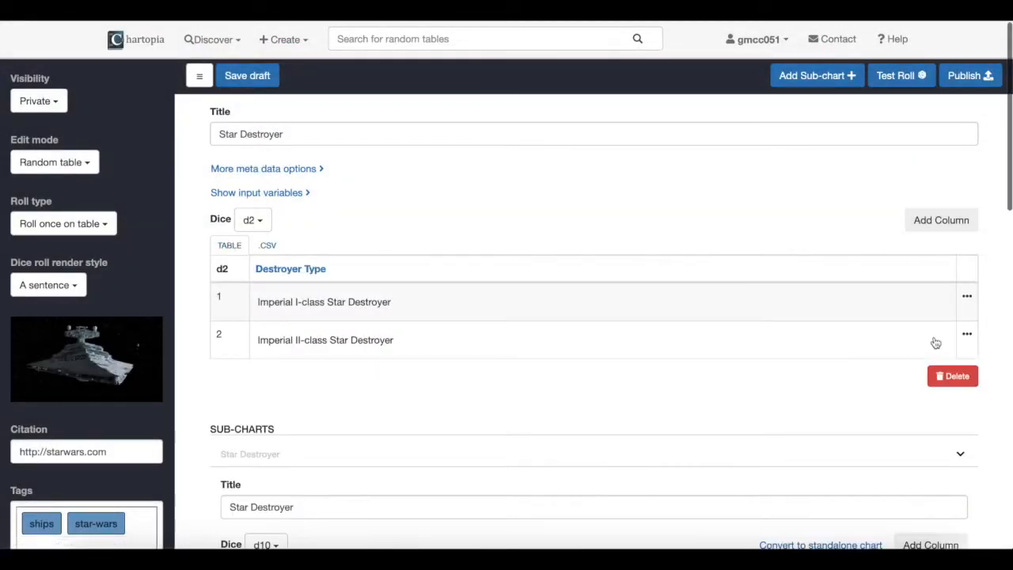
# - Delete row 2 from the main chart and set its dice to d1
pyautogui.click(966, 332)
pyautogui.click(523, 205)
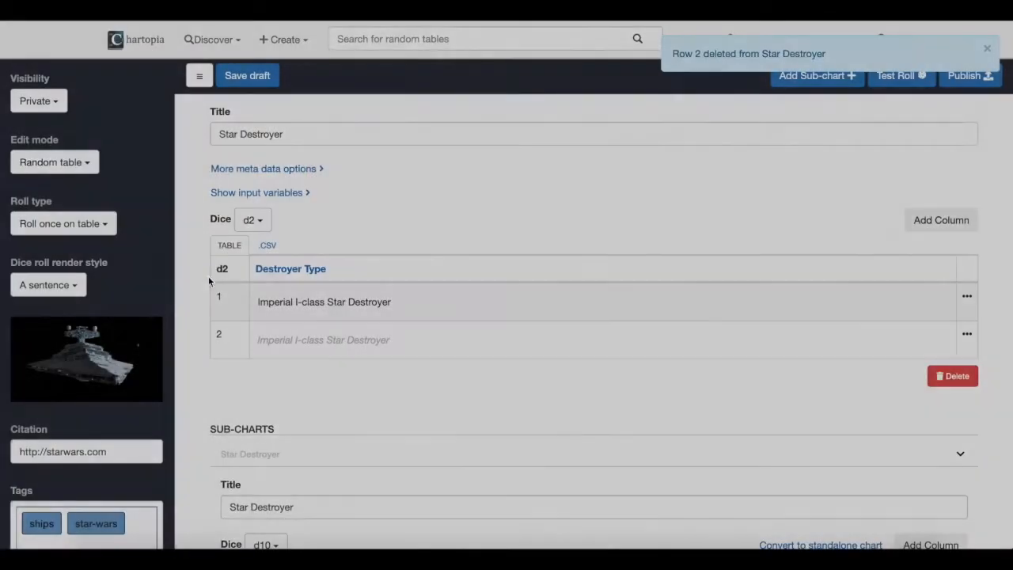
pyautogui.click(250, 222)
pyautogui.click(248, 247)
# - Clear the text in row 1 of the main chart
pyautogui.click(324, 301)
pyautogui.hotkey('ctrl', 'a')
pyautogui.press('BackSpace')
pyautogui.click(413, 214)
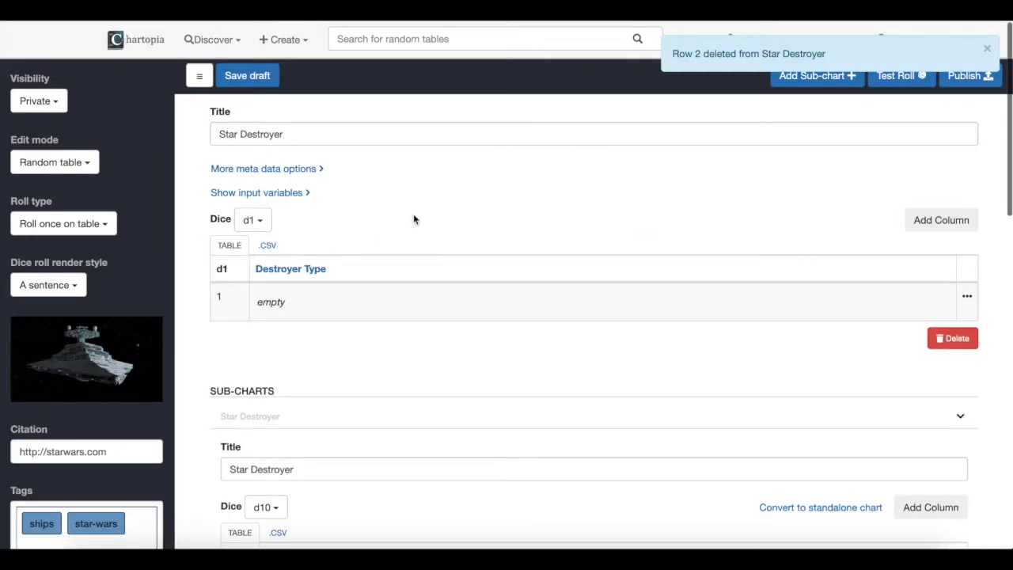
# - Rename the main chart's Destroyer Type column to "Result"
pyautogui.click(301, 269)
pyautogui.hotkey('ctrl', 'a')
pyautogui.write('Result')
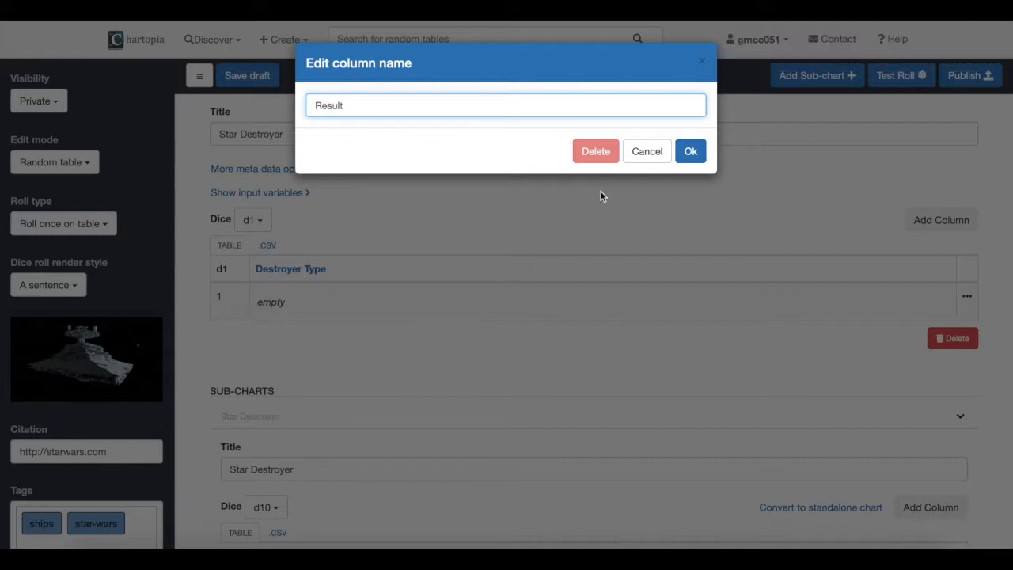
pyautogui.click(690, 151)
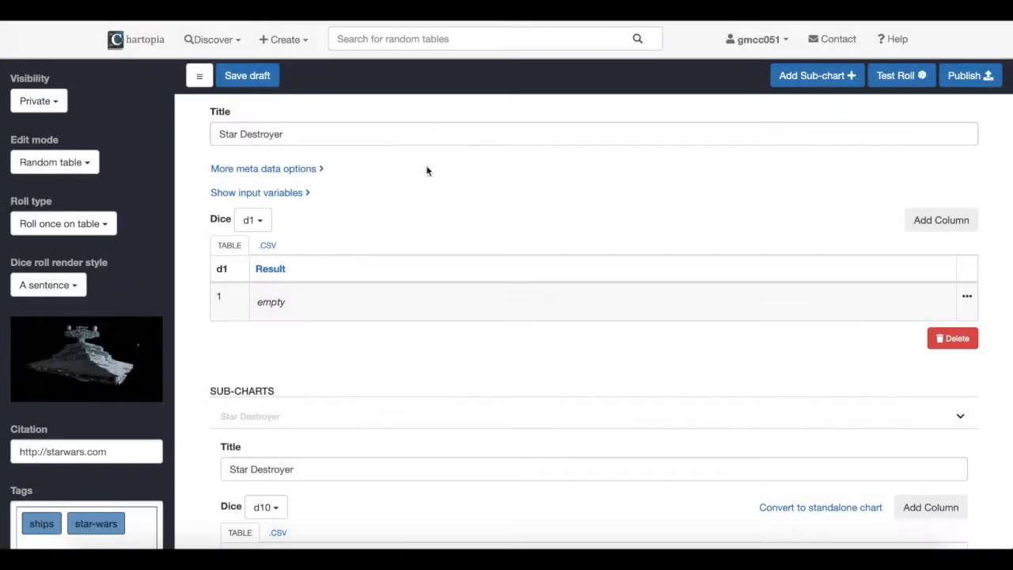
# - Change the main chart's title to "Star Destroyer Generator"
pyautogui.click(358, 127)
pyautogui.write('Generator')
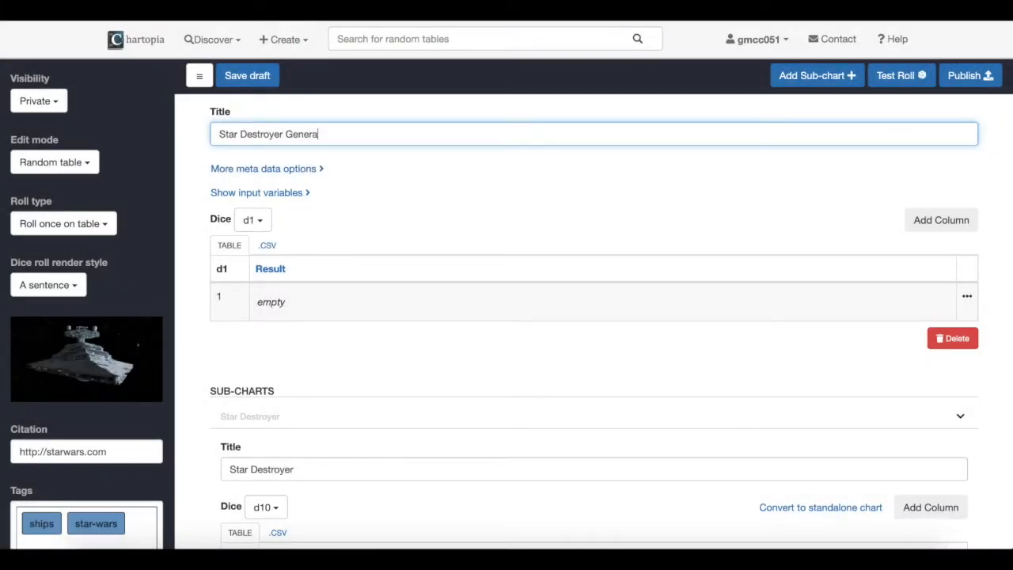
pyautogui.click(462, 182)
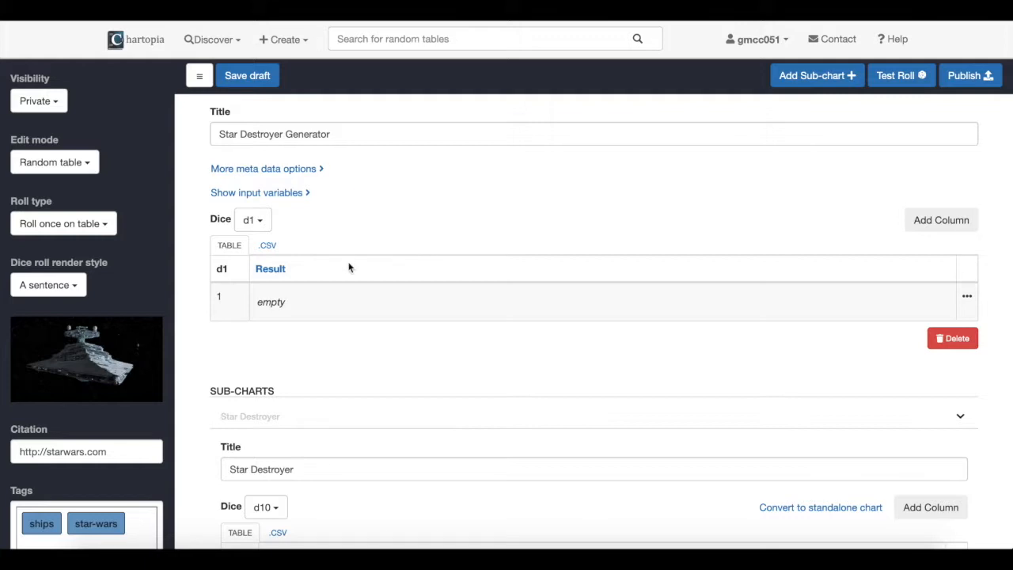
# - Enter a chart() call in row 1 of the Result column that references the Star Destroyer sub-chart, chosen through the chart selector
pyautogui.click(309, 305)
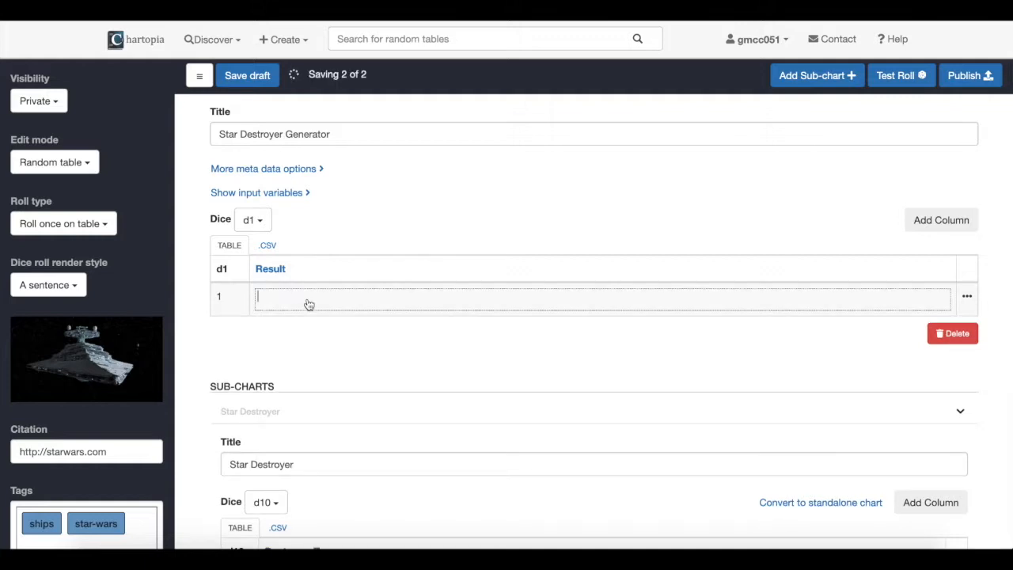
pyautogui.write('chart(')
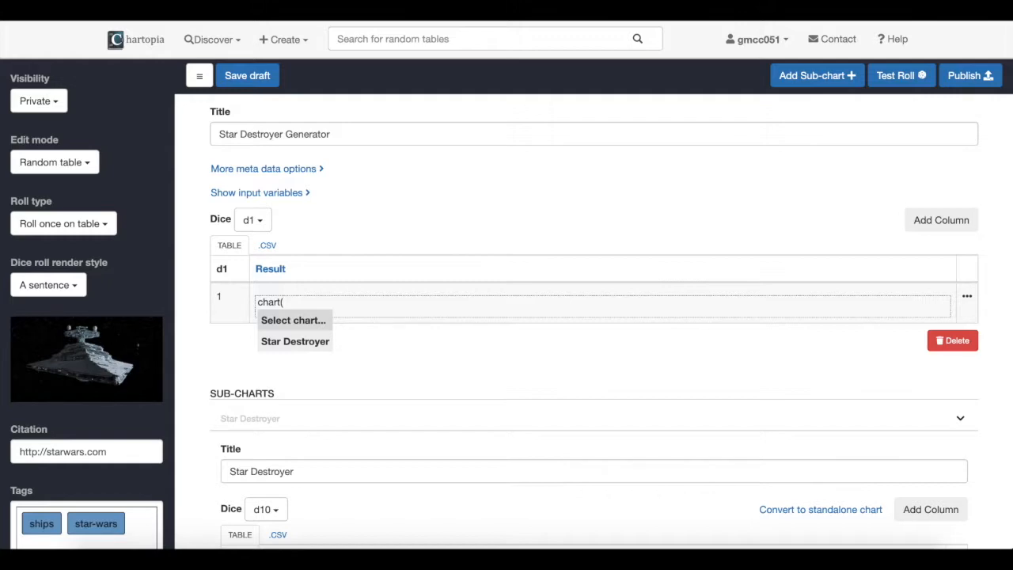
pyautogui.click(278, 319)
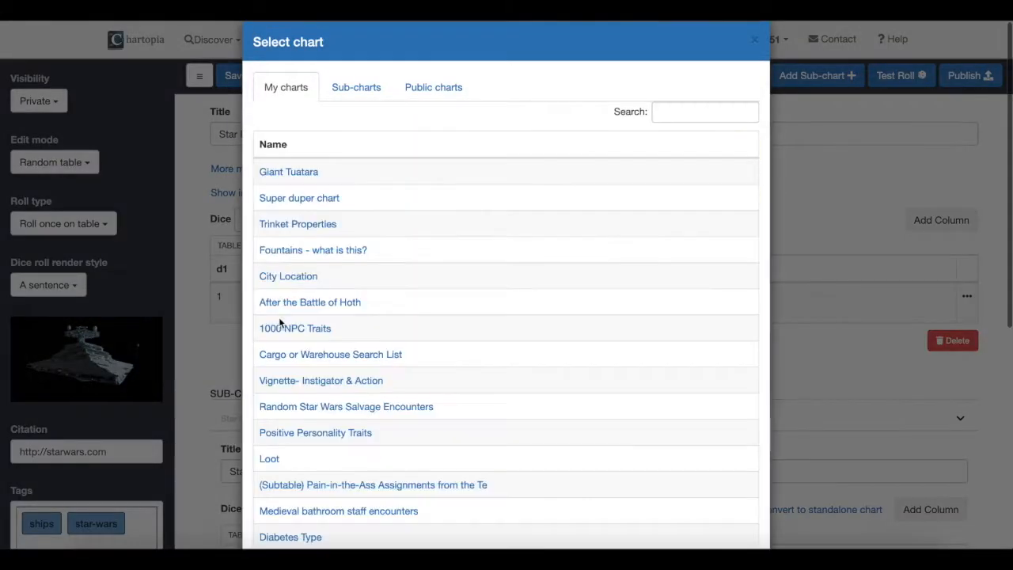
pyautogui.scroll(-3, 339, 296)
pyautogui.scroll(3, 337, 295)
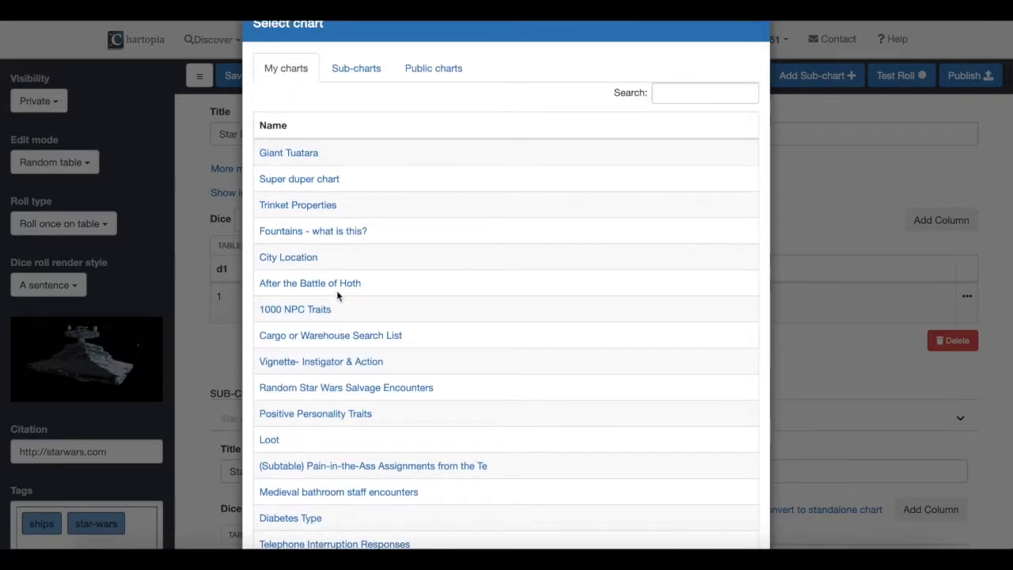
pyautogui.click(346, 75)
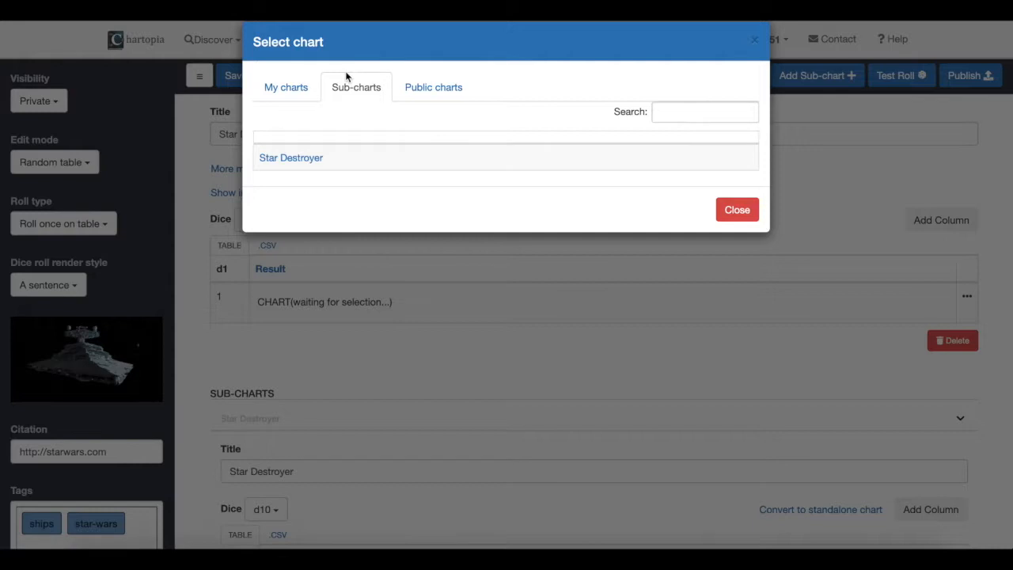
pyautogui.click(415, 83)
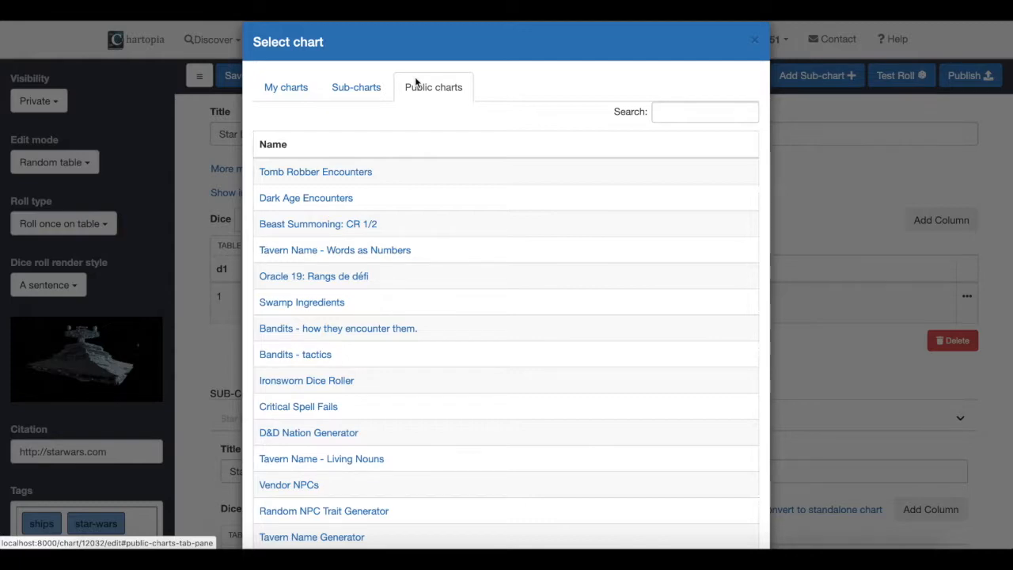
pyautogui.click(372, 92)
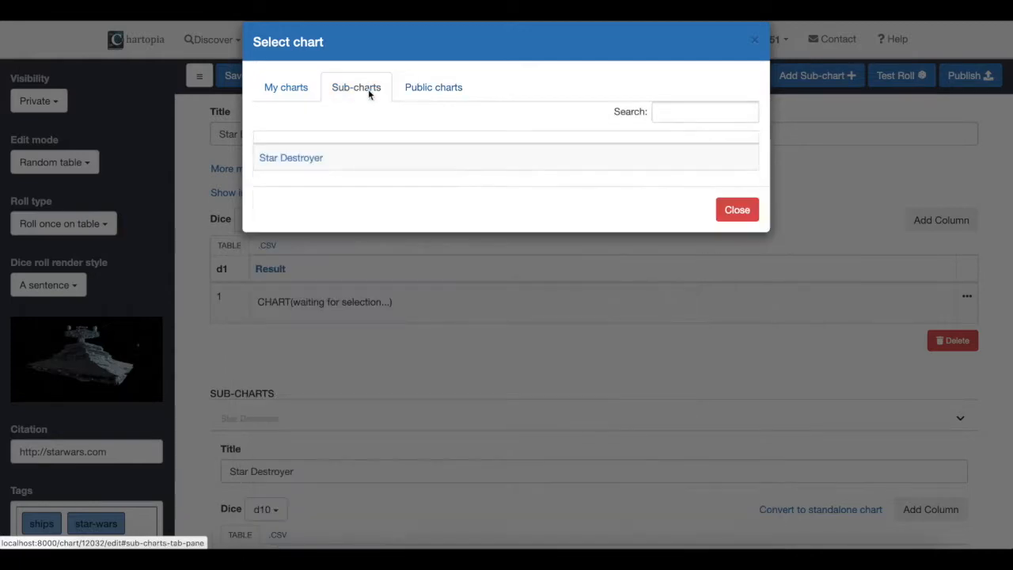
pyautogui.click(307, 159)
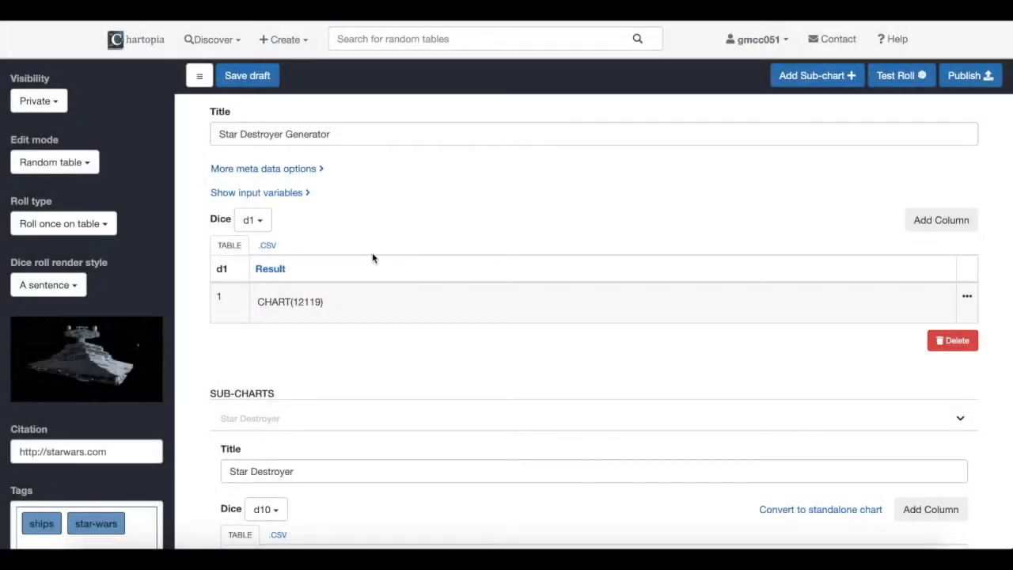
# - Test roll the Star Destroyer Generator twice, and close the roll results
pyautogui.scroll(-1, 373, 386)
pyautogui.scroll(-2, 372, 386)
pyautogui.scroll(2, 370, 385)
pyautogui.scroll(1, 554, 142)
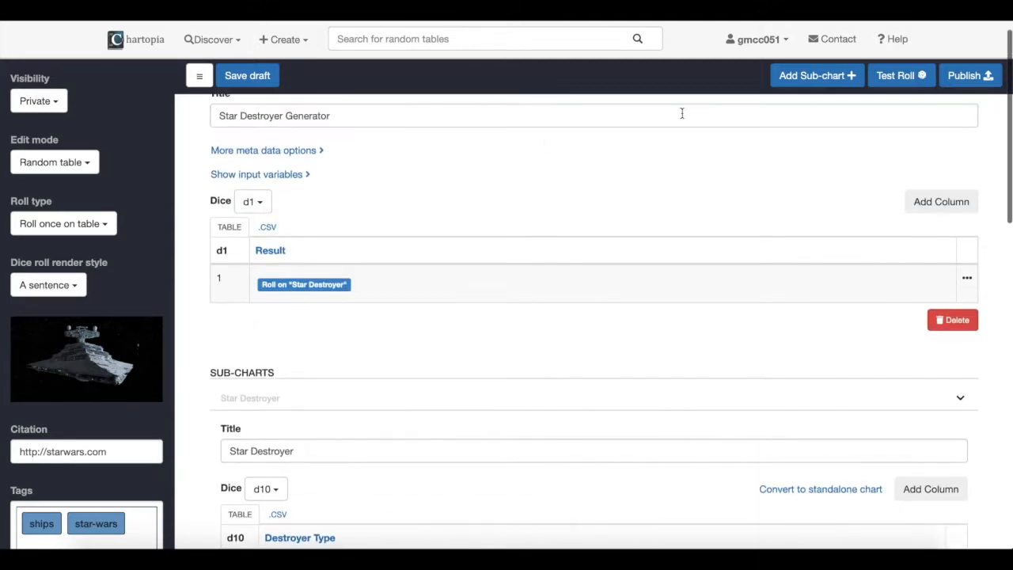
pyautogui.click(898, 73)
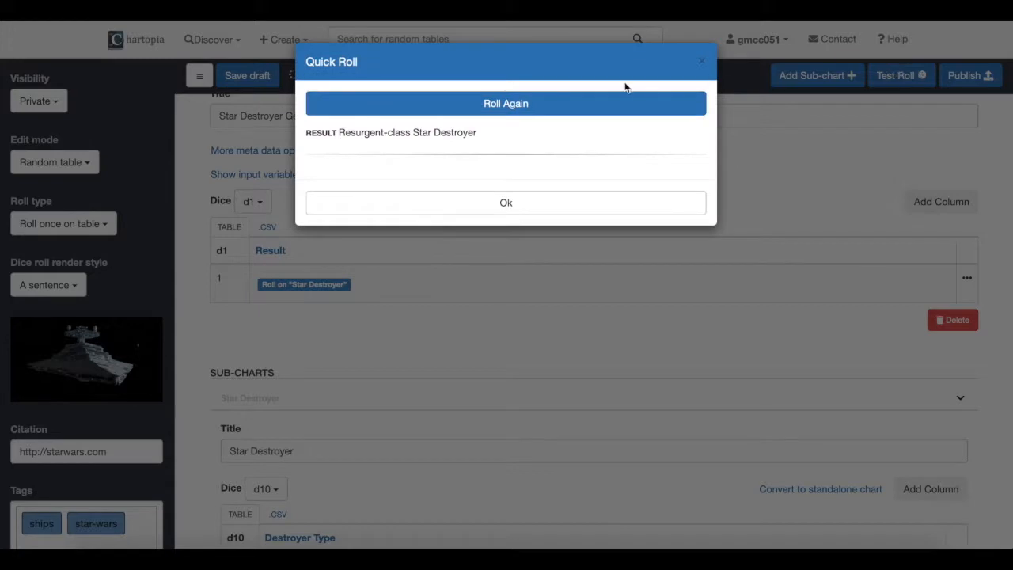
pyautogui.click(519, 108)
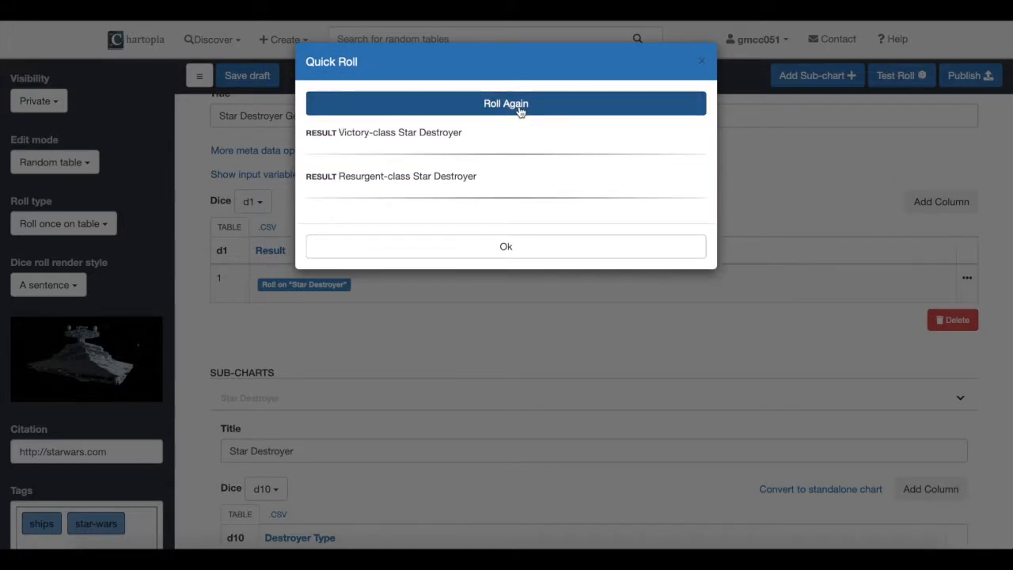
pyautogui.click(701, 62)
# - Replace the numeric ID in row 1's CHART() call with the sub-chart name "Star Destroyer" in quotes
pyautogui.click(405, 288)
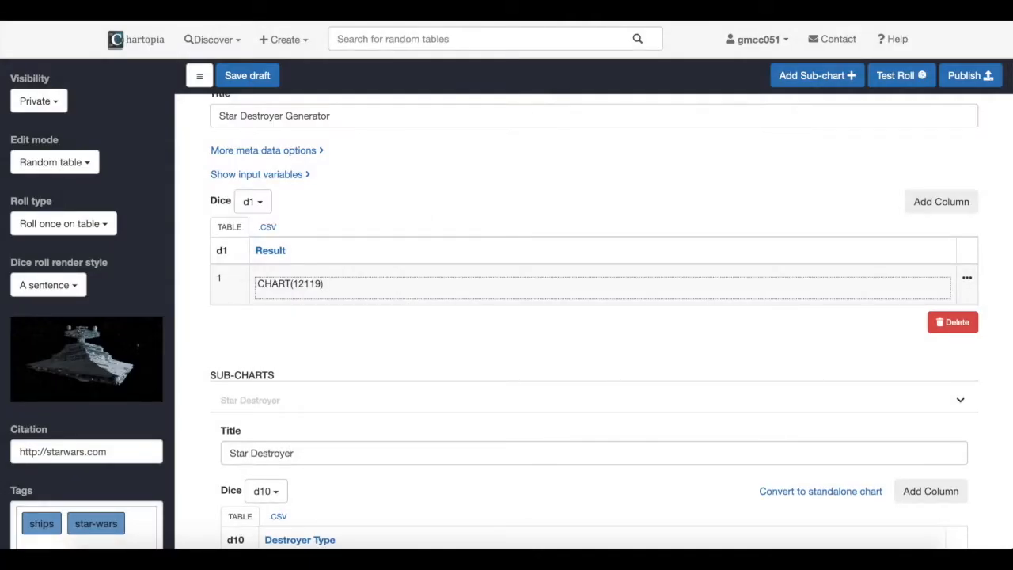
pyautogui.press('BackSpace')
pyautogui.press('BackSpace')
pyautogui.press('BackSpace')
pyautogui.press('BackSpace')
pyautogui.press('BackSpace')
pyautogui.write('"Star Destroyer"')
pyautogui.click(467, 215)
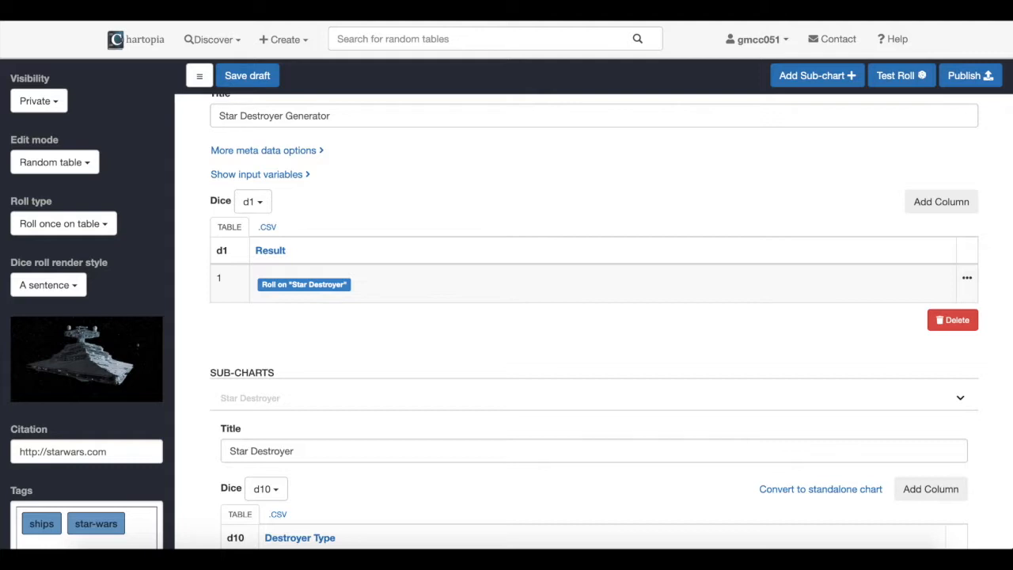
# - Set row 1's result to "The party exits hyperspace, but there's something on the scanners... there's a CHART("Star Destroyer") and it's closing fast.", and test roll it
pyautogui.click(434, 286)
pyautogui.press('super+a')
pyautogui.write('The party exits hyperspace, but there\'s something on the scanners... there\'s a CHART("Star Destroyer") and it\'s closing fast.')
pyautogui.click(477, 207)
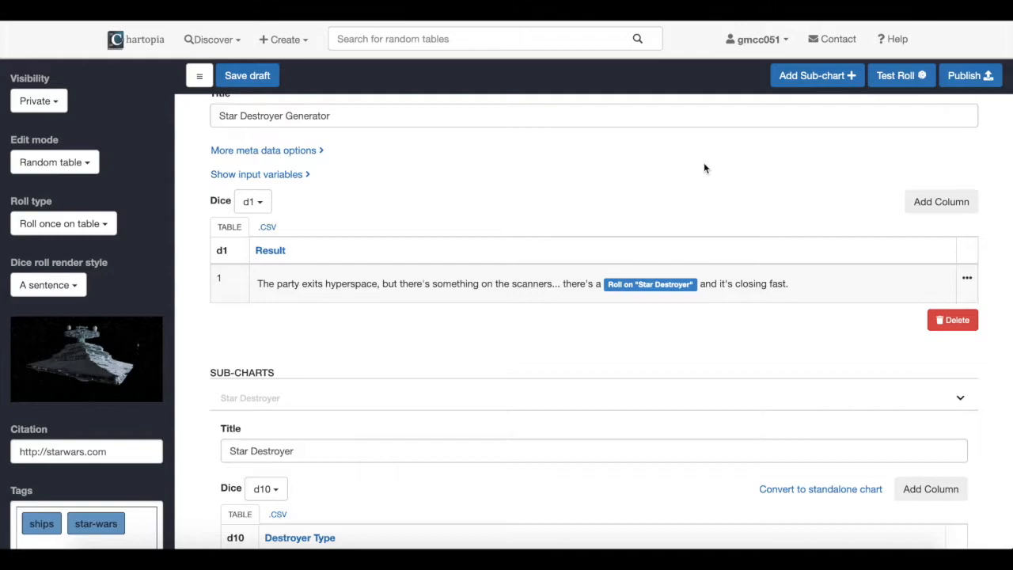
pyautogui.click(892, 76)
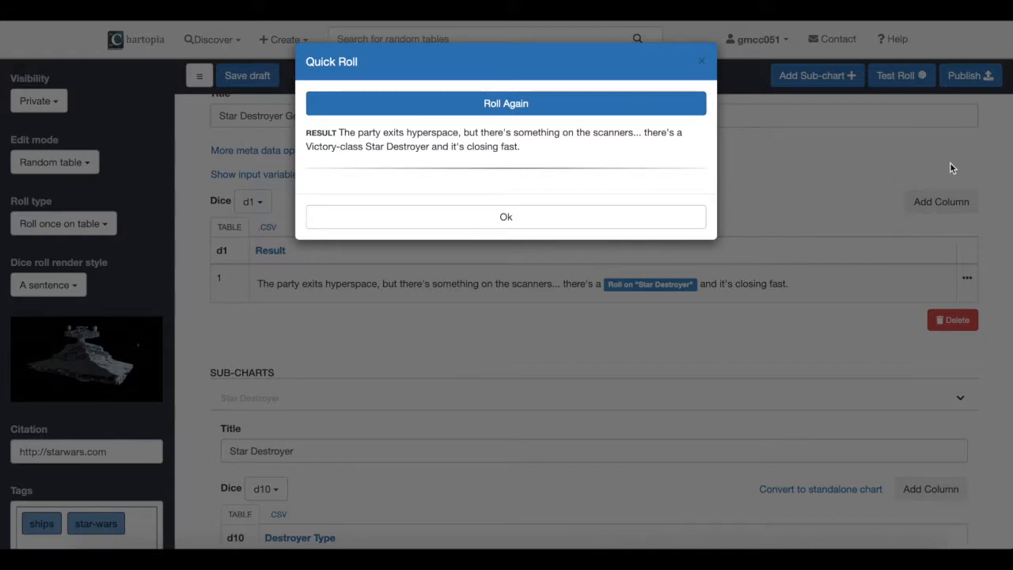
pyautogui.click(702, 64)
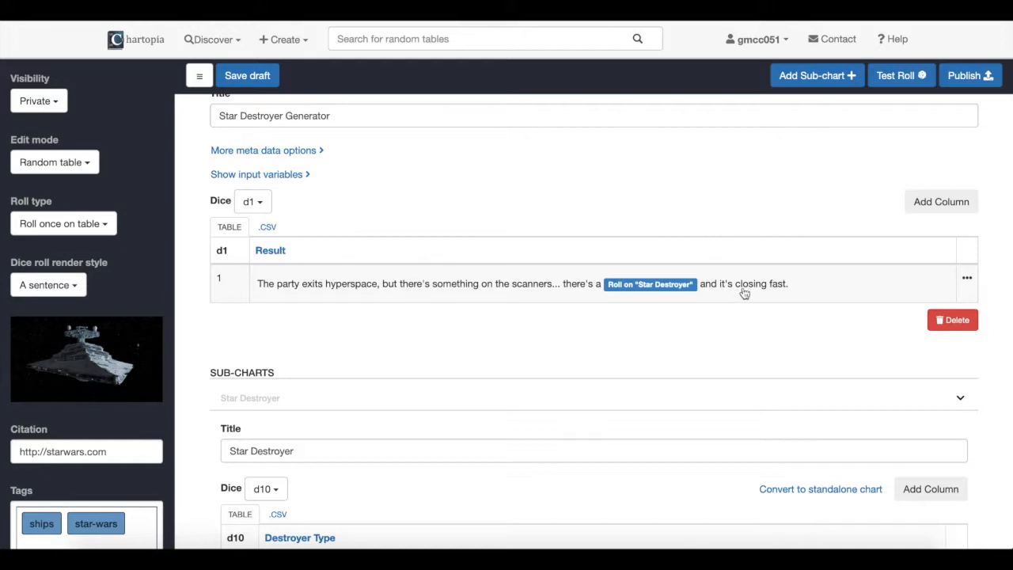
# - Make the word "fast" in row 1's result bold and italic, and test roll the chart once
pyautogui.tripleClick(775, 288)
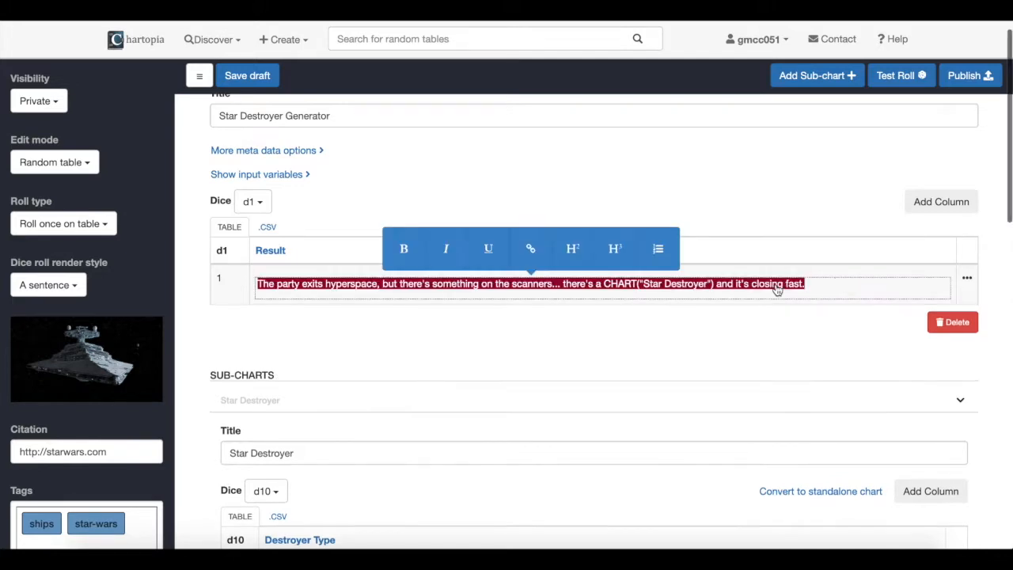
pyautogui.click(794, 288)
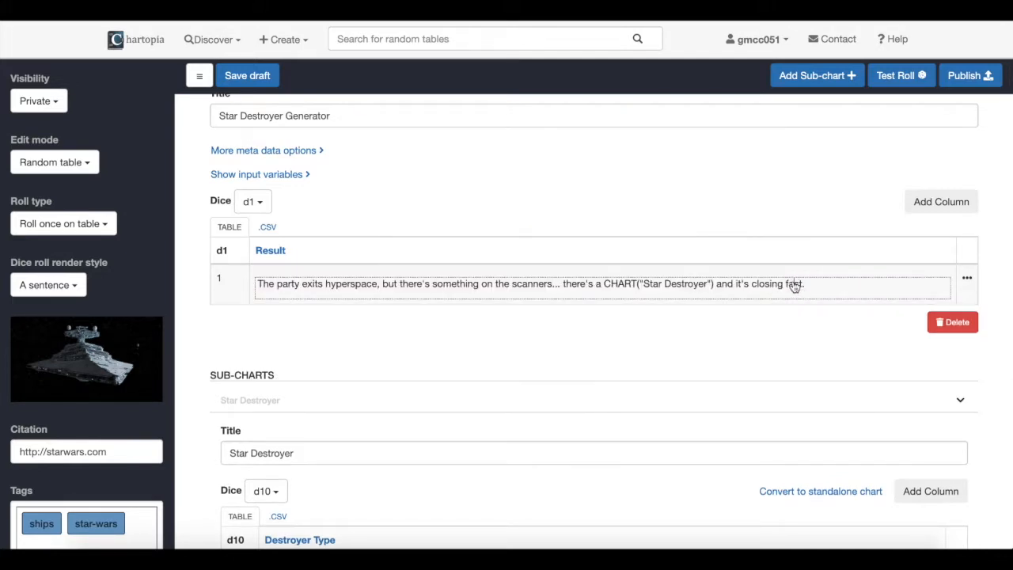
pyautogui.doubleClick(795, 287)
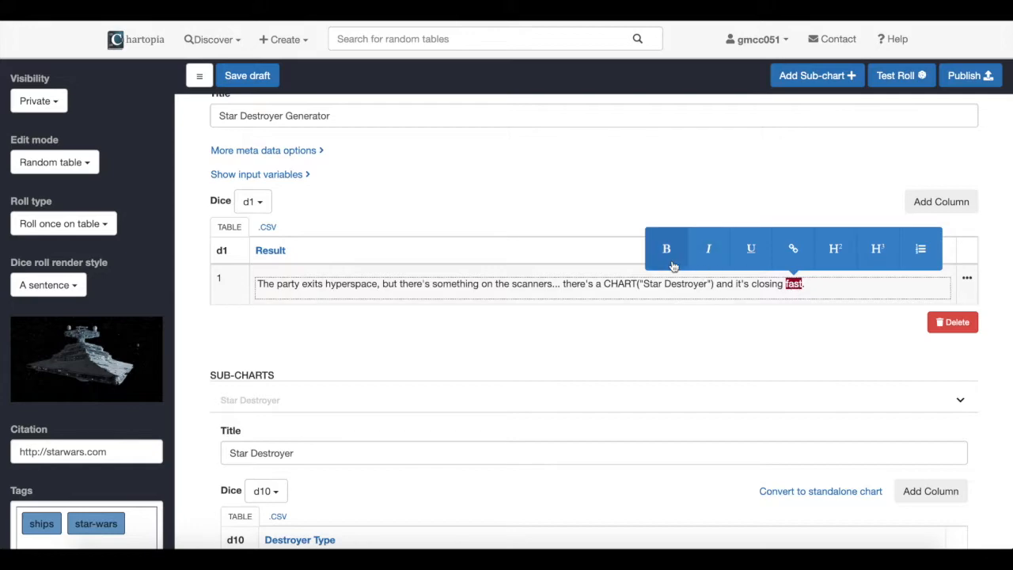
pyautogui.click(710, 250)
pyautogui.click(702, 313)
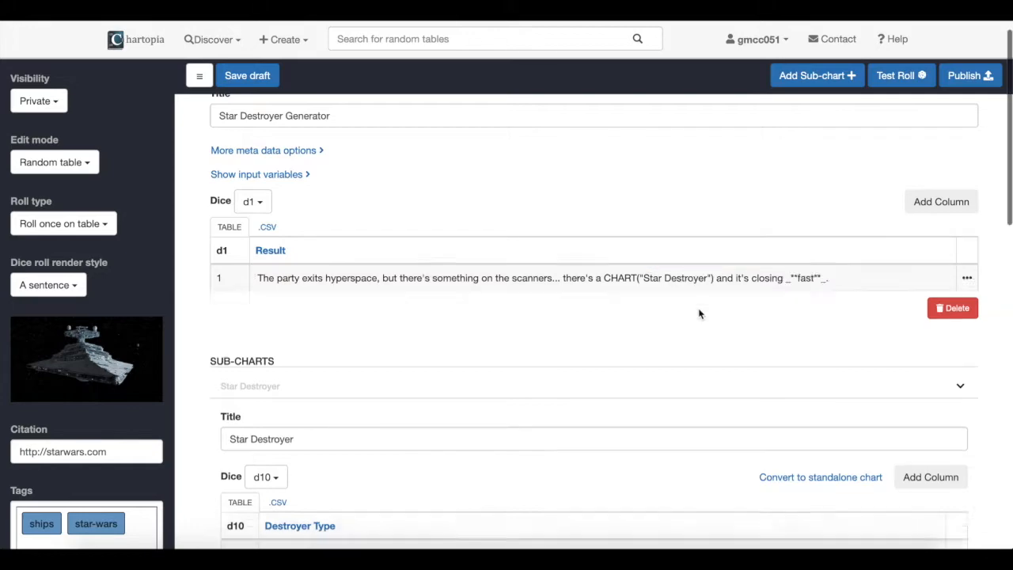
pyautogui.click(901, 82)
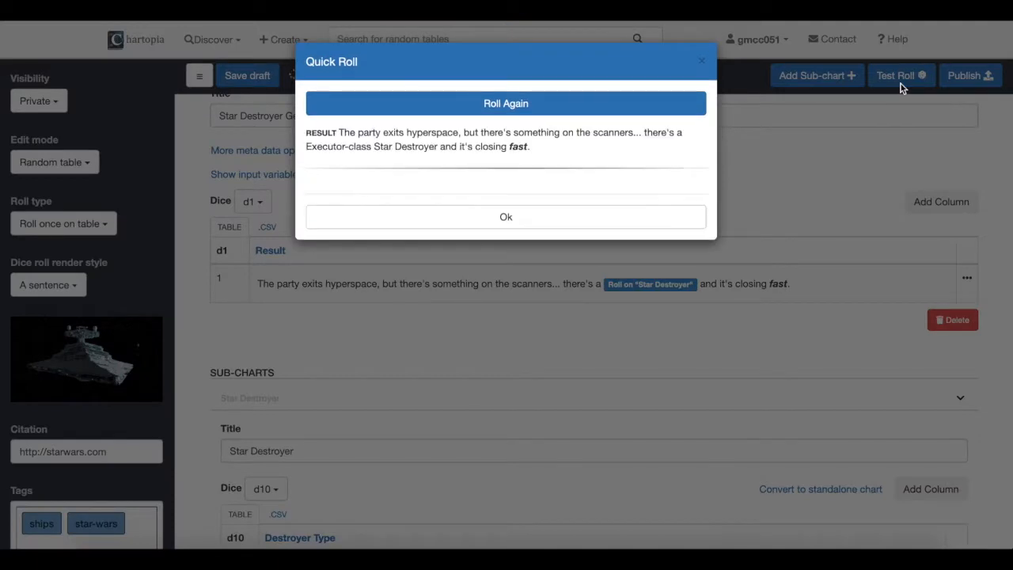
pyautogui.click(701, 63)
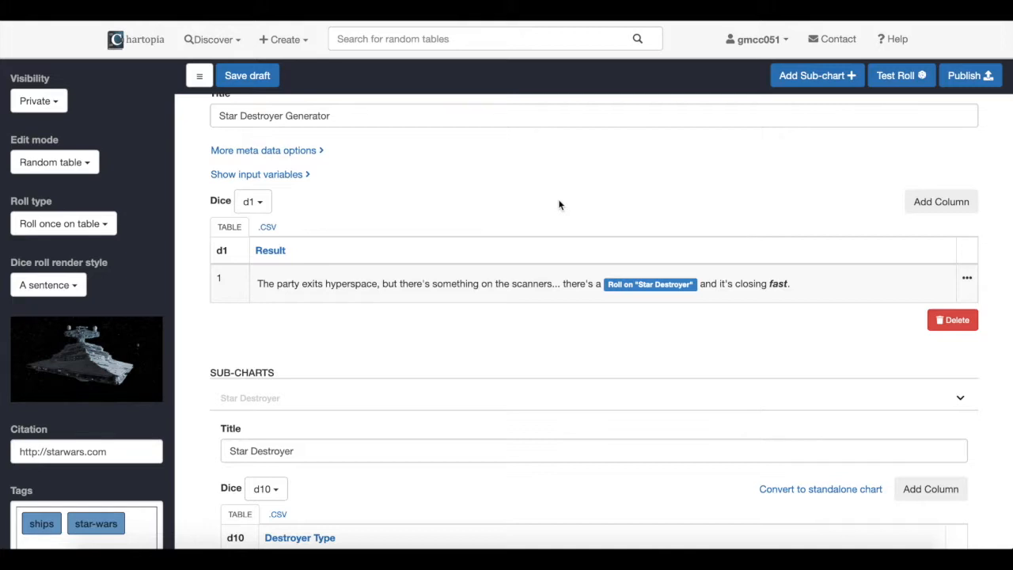
# - Rewrite row 1's result so CHART("Star Destroyer") is followed by the random options {and it's closing fast|as if it somehow tracked you here|is turning to engage}
pyautogui.scroll(-1, 559, 205)
pyautogui.scroll(-1, 559, 204)
pyautogui.scroll(3, 559, 205)
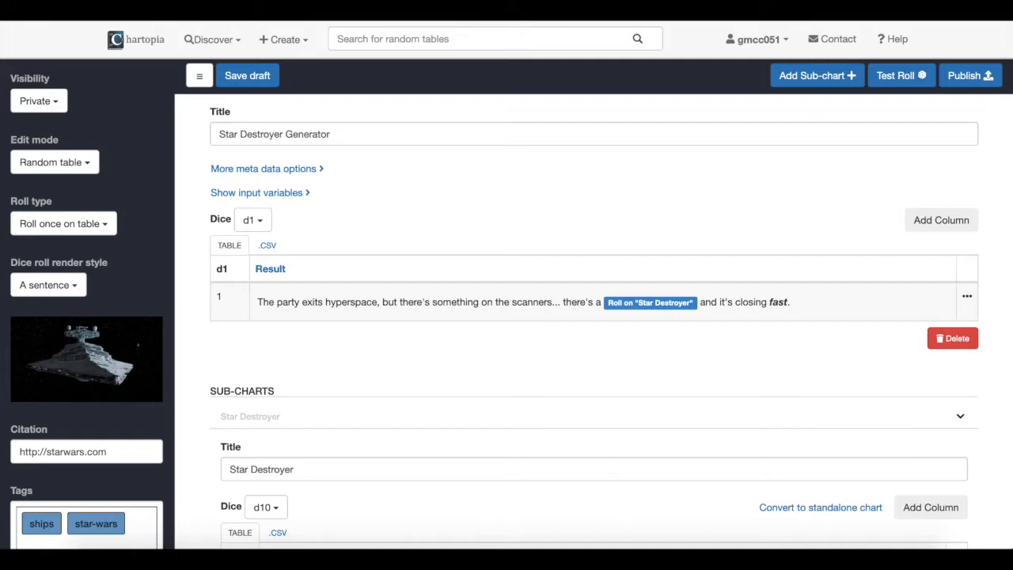
pyautogui.click(515, 300)
pyautogui.hotkey('ctrl', 'a')
pyautogui.write('The party exit hyperspace, but there\'s something on the scanners... there\'s a CHART("Star Destroyer") {and it\'s closing fast|as if it somehow tracked you here|is turning to engage}.')
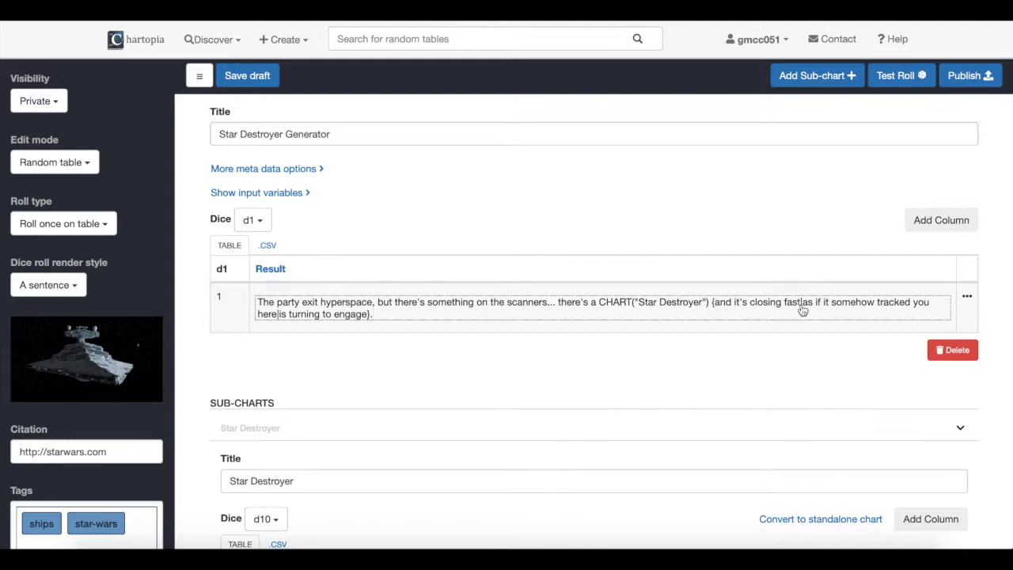
pyautogui.click(792, 223)
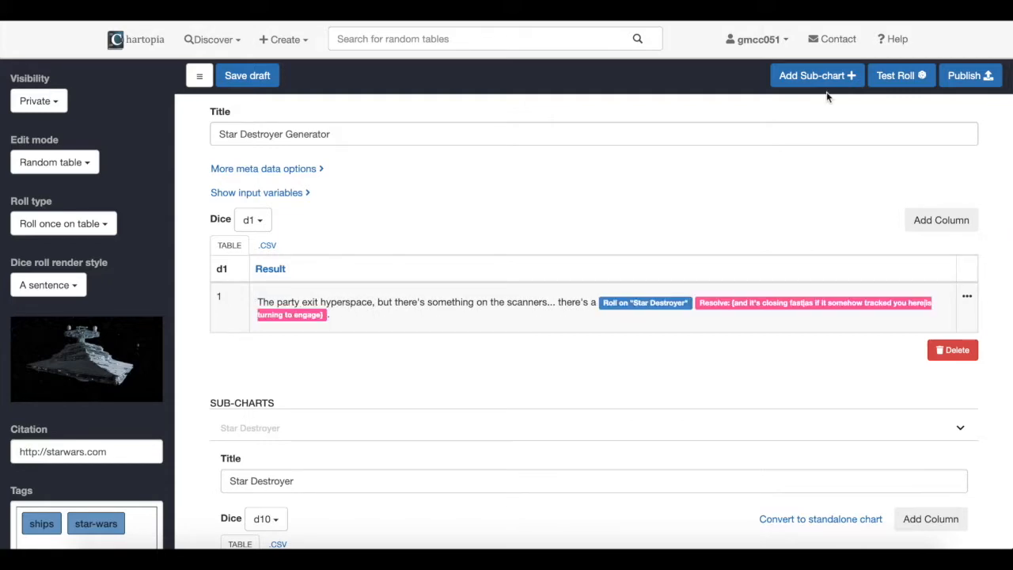
# - Test roll the chart with the random endings four times, and close the roll results
pyautogui.click(891, 76)
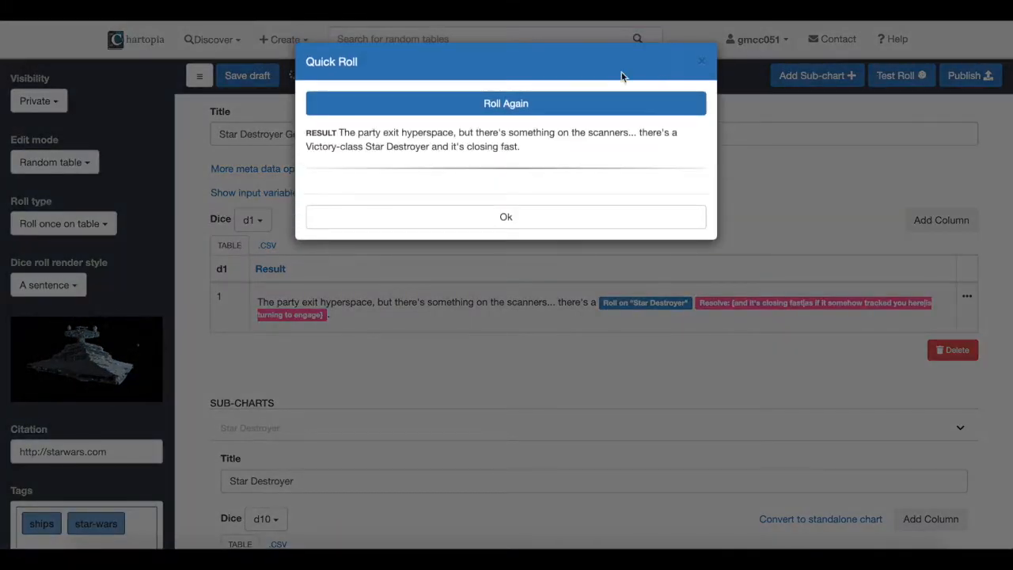
pyautogui.click(515, 104)
pyautogui.click(515, 104)
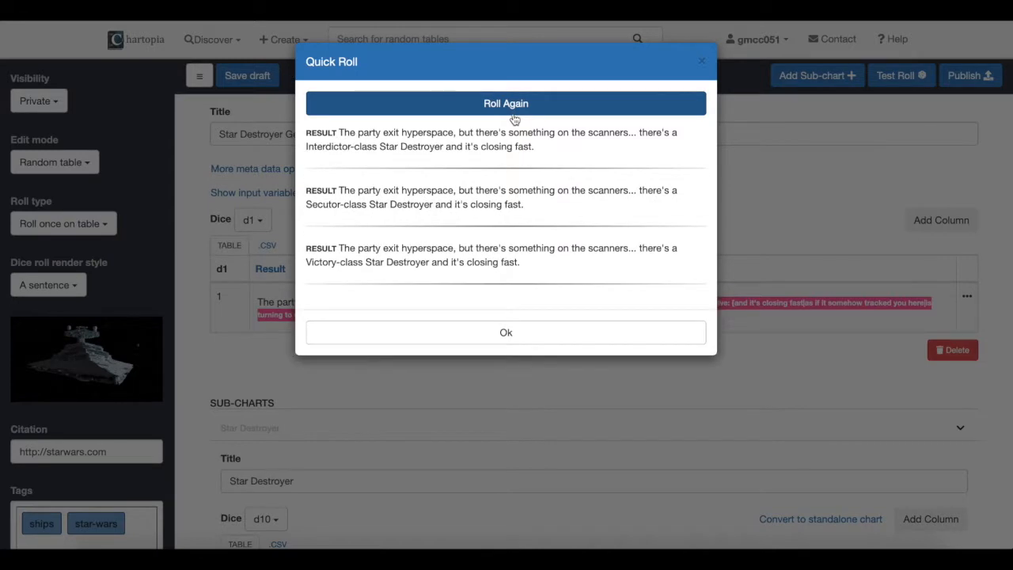
pyautogui.click(513, 113)
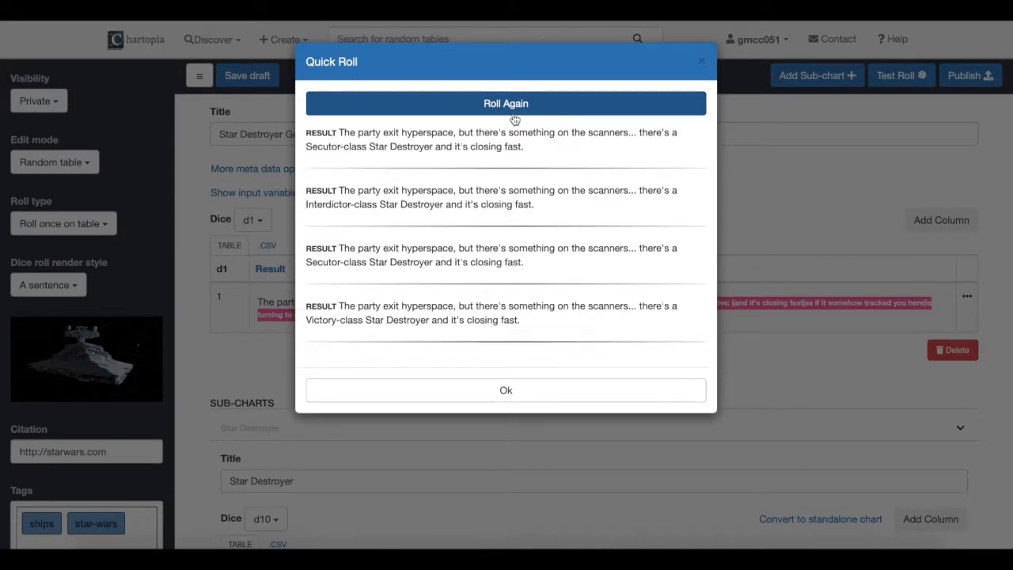
pyautogui.click(701, 63)
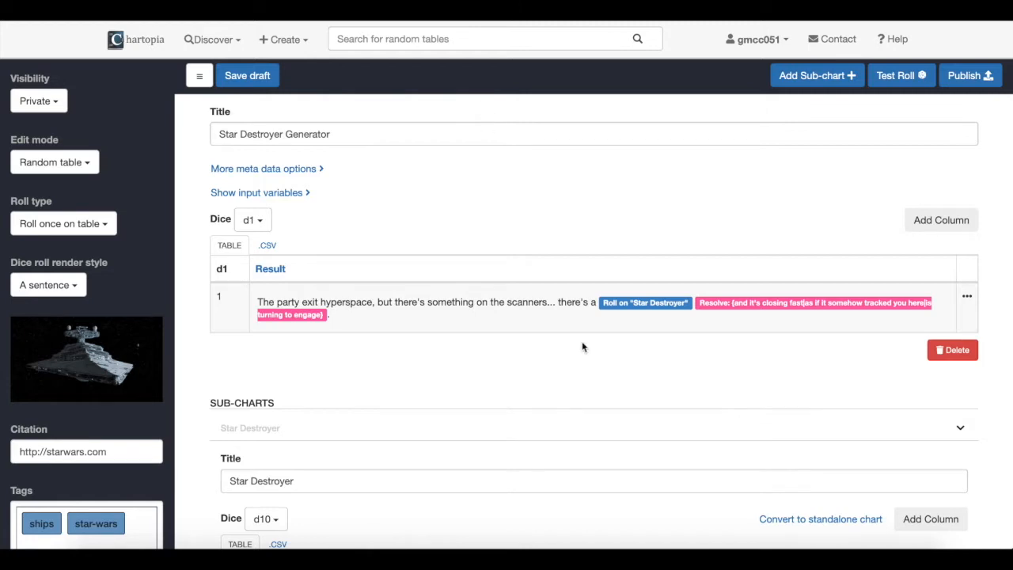
# - Set row 1's result to "The party exits hyperspace, but there's something on the scanners... there's a fleet of ships ahead, AGGR(2d3, CHART("Star Destroyer"))."
pyautogui.click(511, 318)
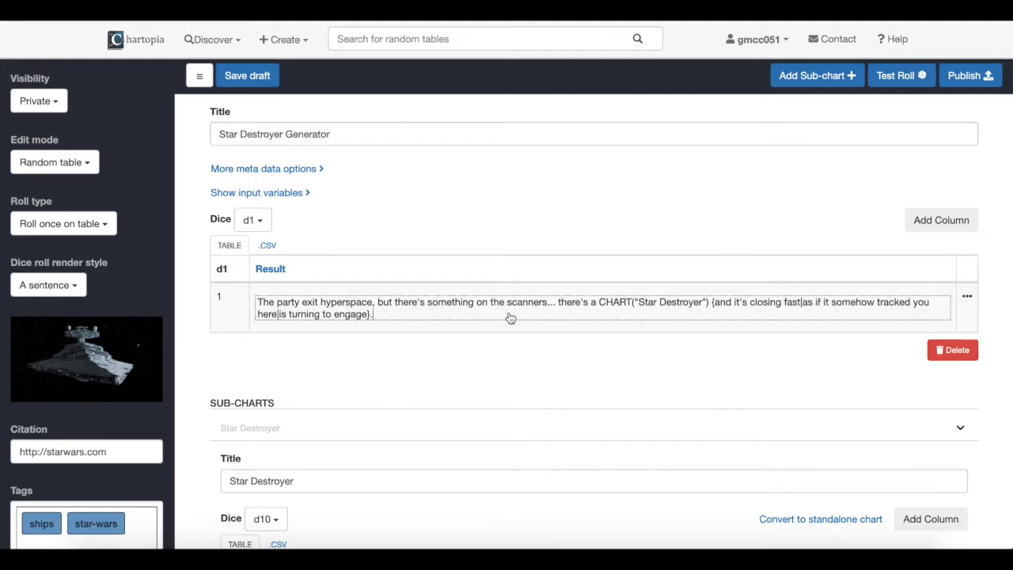
pyautogui.hotkey('ctrl', 'a')
pyautogui.write('"The party exits hyperspace, but there\'s something on the scanners... there\'s a fleet of ships ahead, AGGR(2d3, CHART("Star Destroyer")).')
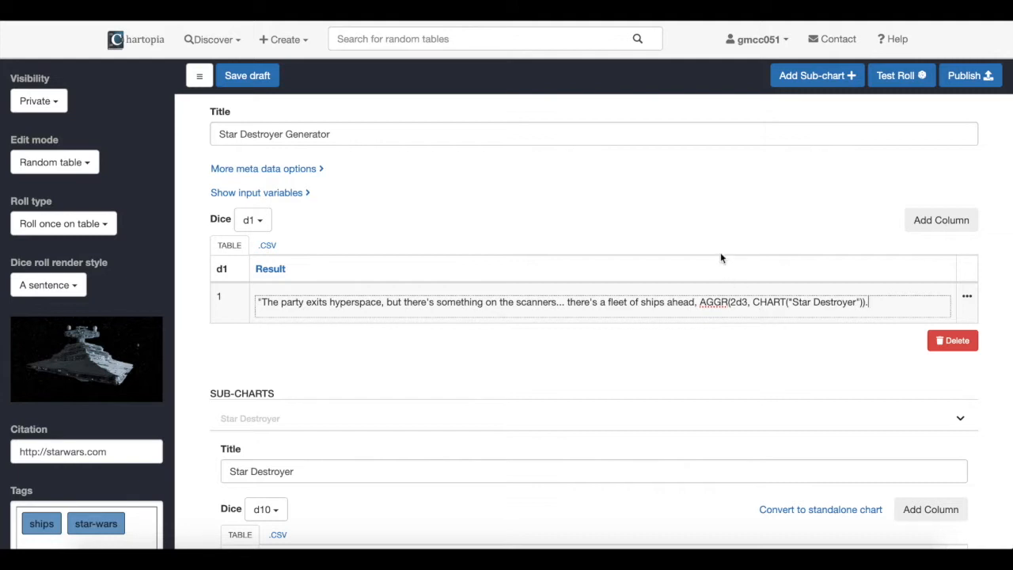
pyautogui.click(691, 214)
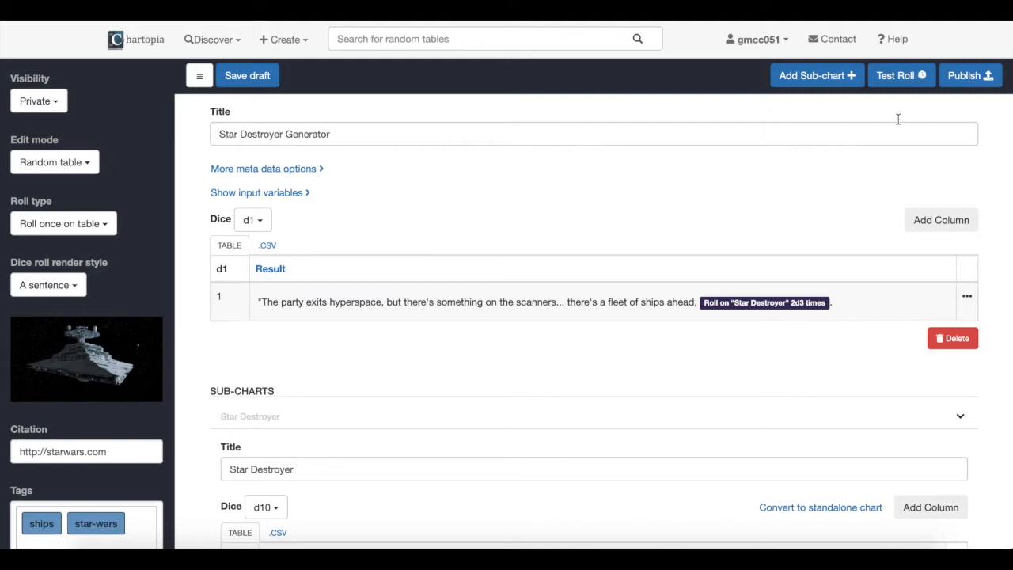
# - Test roll the fleet result three times, and close the roll results
pyautogui.click(904, 80)
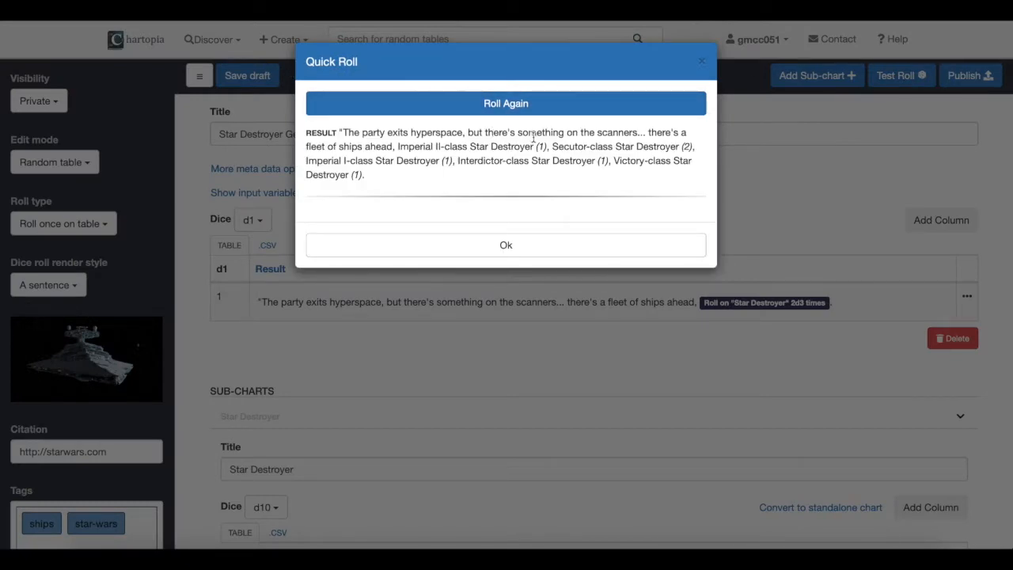
pyautogui.click(572, 113)
pyautogui.click(573, 113)
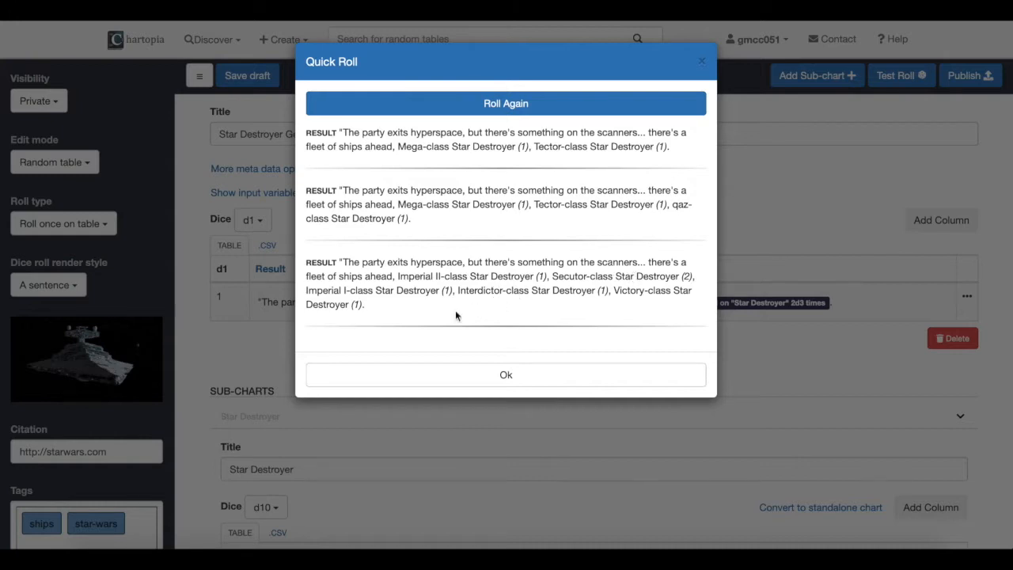
pyautogui.click(701, 61)
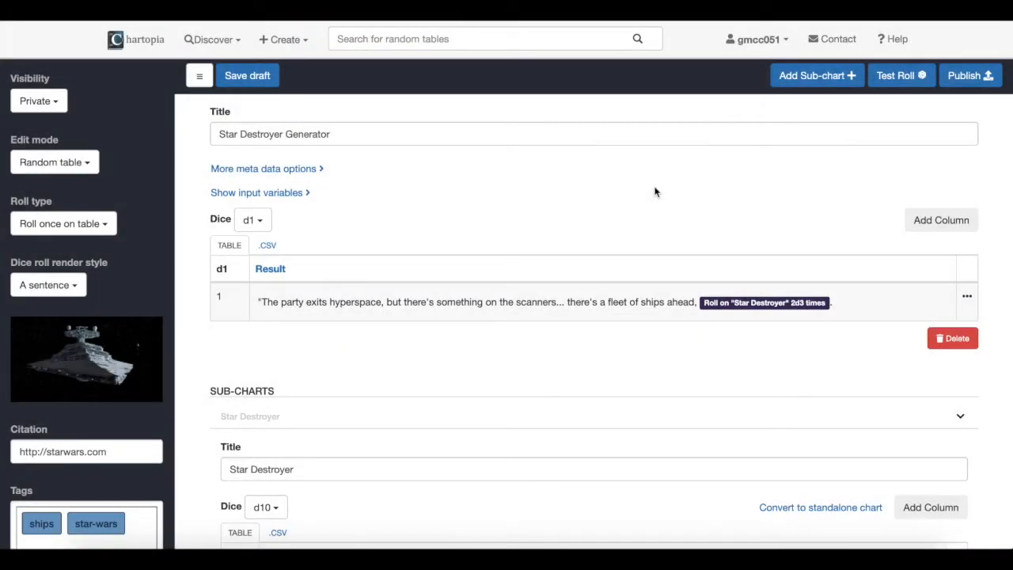
# - Check the main chart and its Star Destroyer sub-chart, and publish the Star Destroyer Generator
pyautogui.scroll(-5, 649, 235)
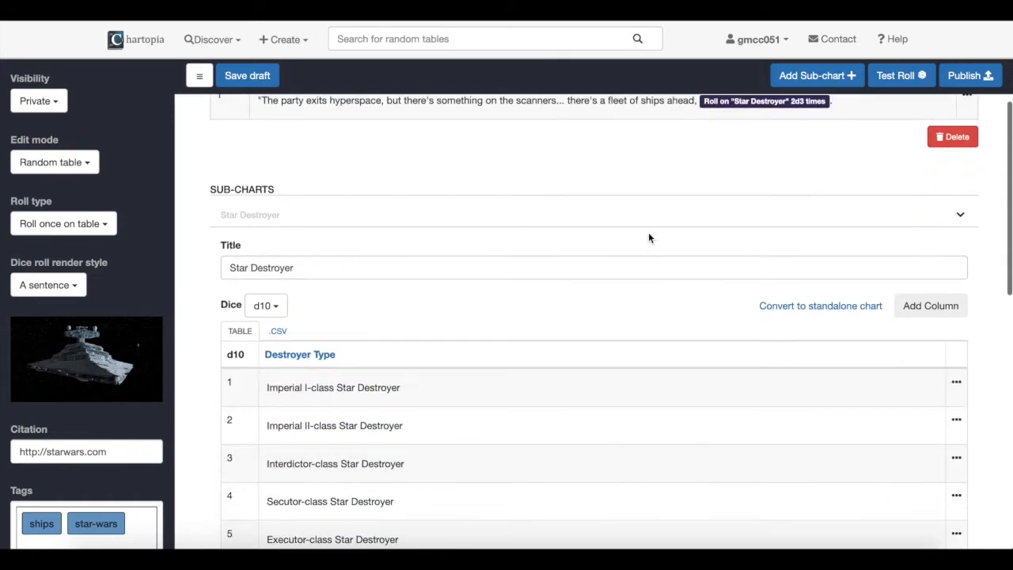
pyautogui.scroll(5, 648, 238)
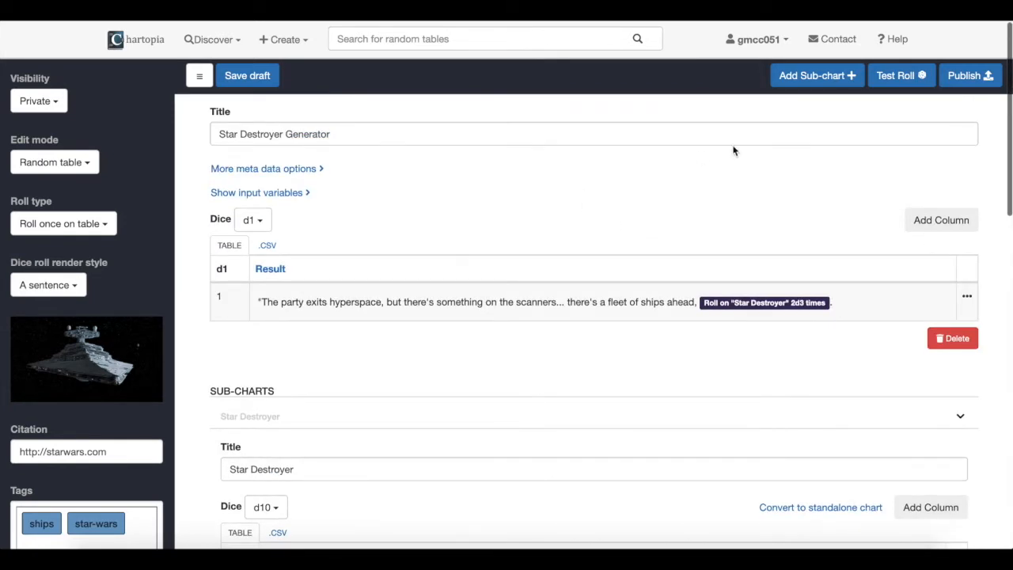
pyautogui.click(966, 77)
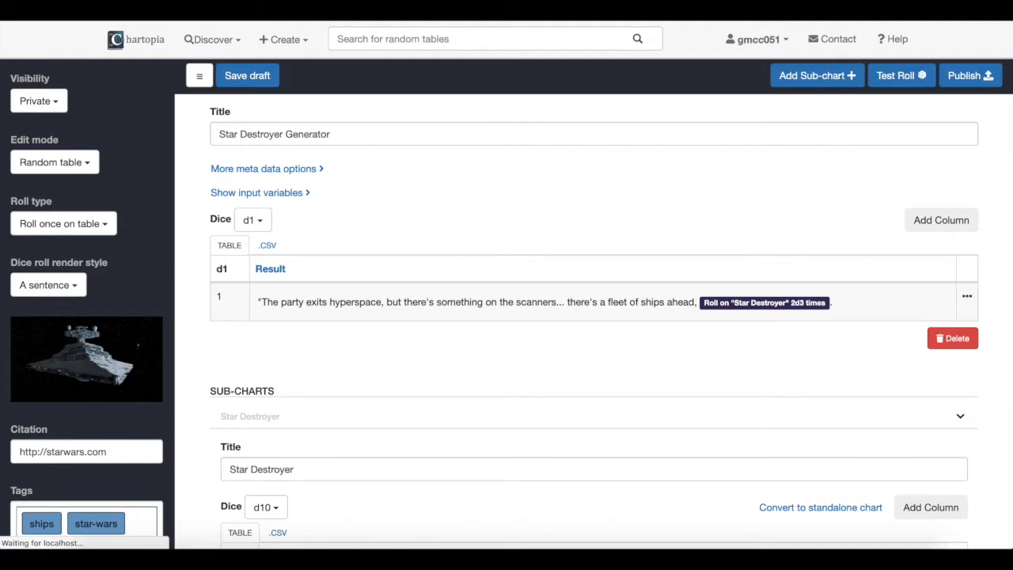
# - Review the published chart's result sentence and the Star Destroyer subchart listed below it
pyautogui.scroll(-6, 306, 219)
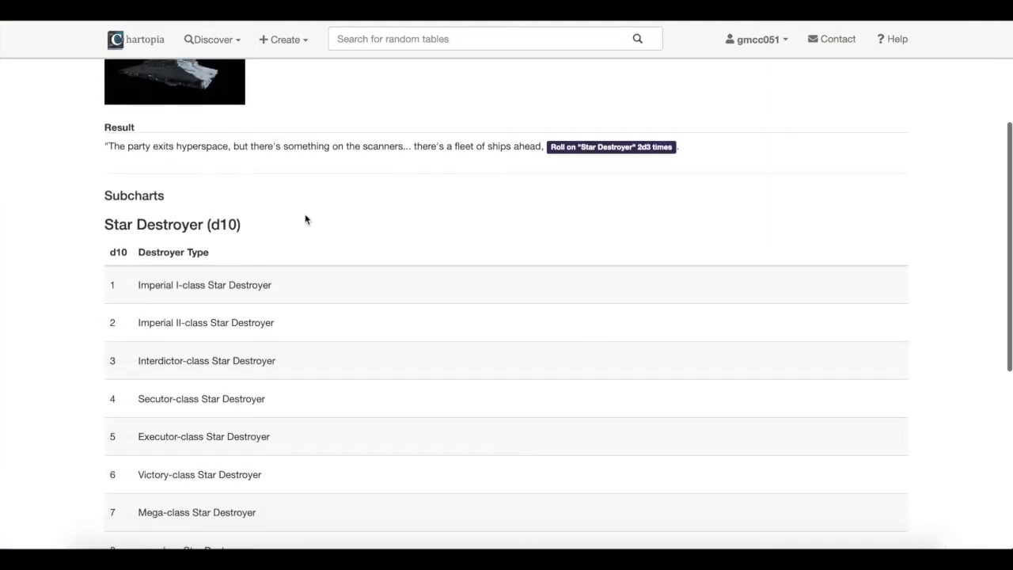
pyautogui.scroll(3, 306, 220)
pyautogui.scroll(3, 306, 219)
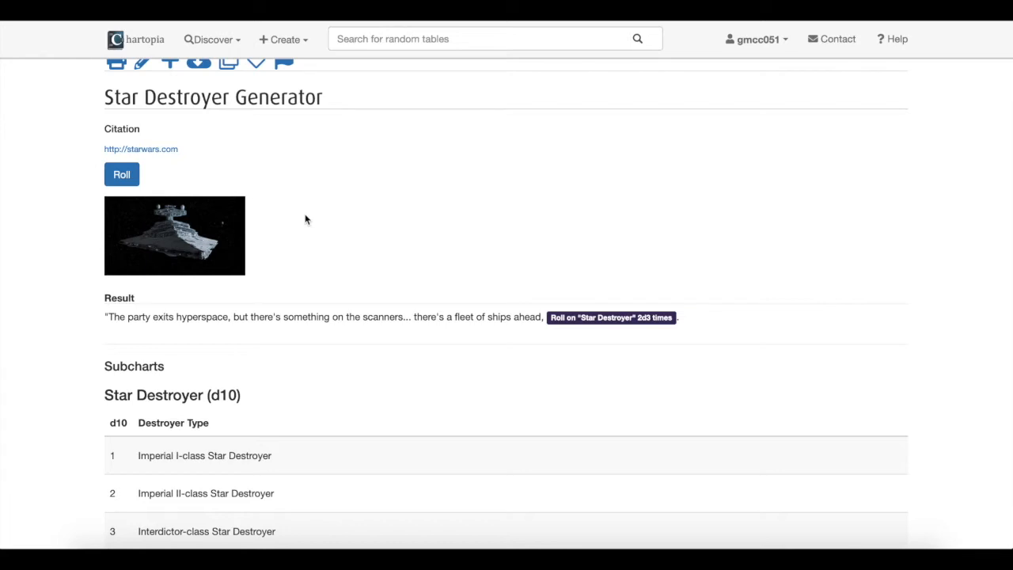
pyautogui.moveTo(101, 320); pyautogui.dragTo(594, 329)
pyautogui.click(357, 380)
pyautogui.scroll(-3, 351, 388)
pyautogui.scroll(3, 350, 388)
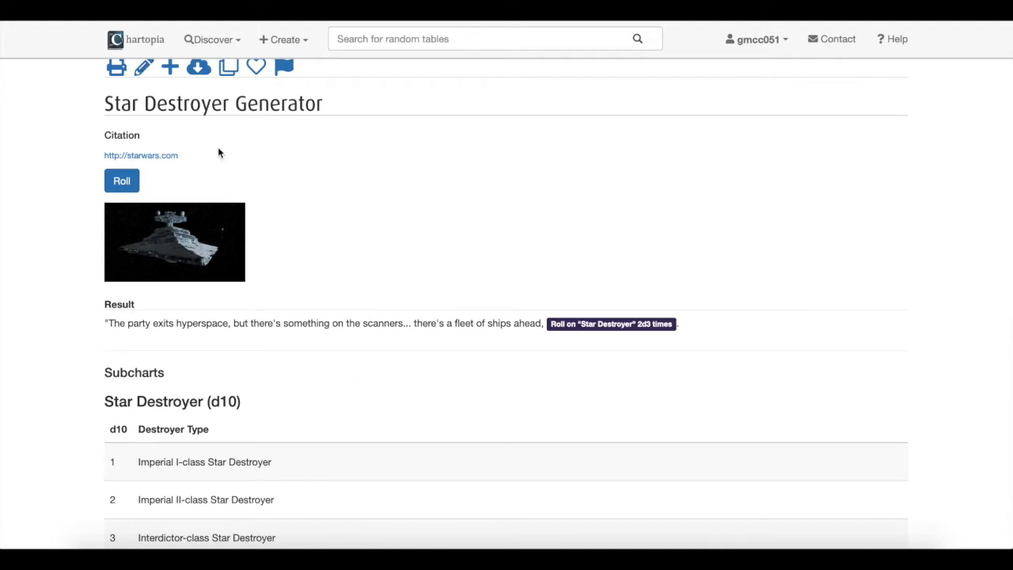
# - Reopen the published chart for editing and switch its edit mode to Template
pyautogui.scroll(1, 219, 152)
pyautogui.click(145, 89)
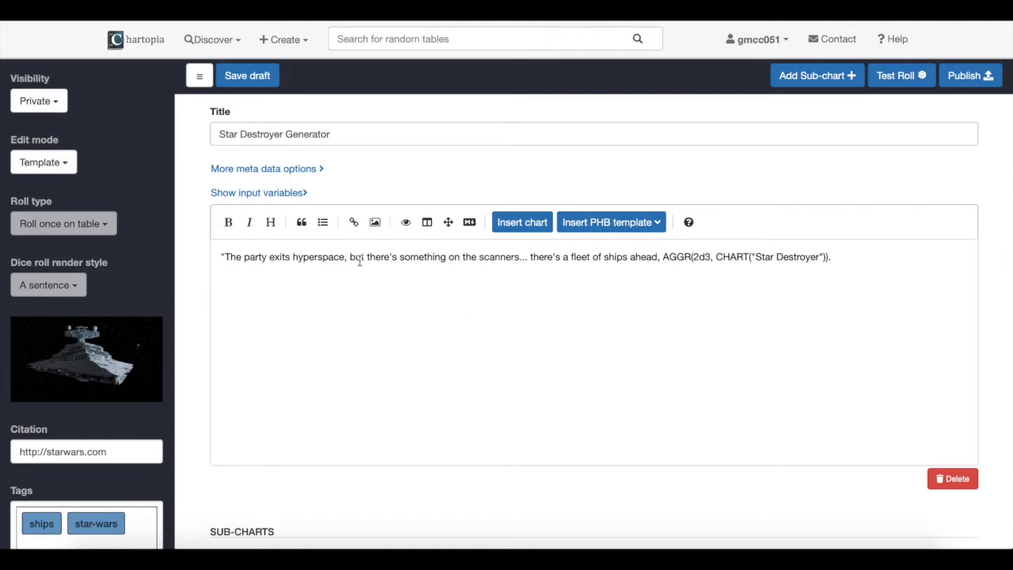
pyautogui.scroll(-3, 354, 297)
pyautogui.scroll(3, 354, 301)
# - Remove the stray opening quotation mark from the template text and add the heading "## Engagement" on a line above the sentence
pyautogui.press('Return')
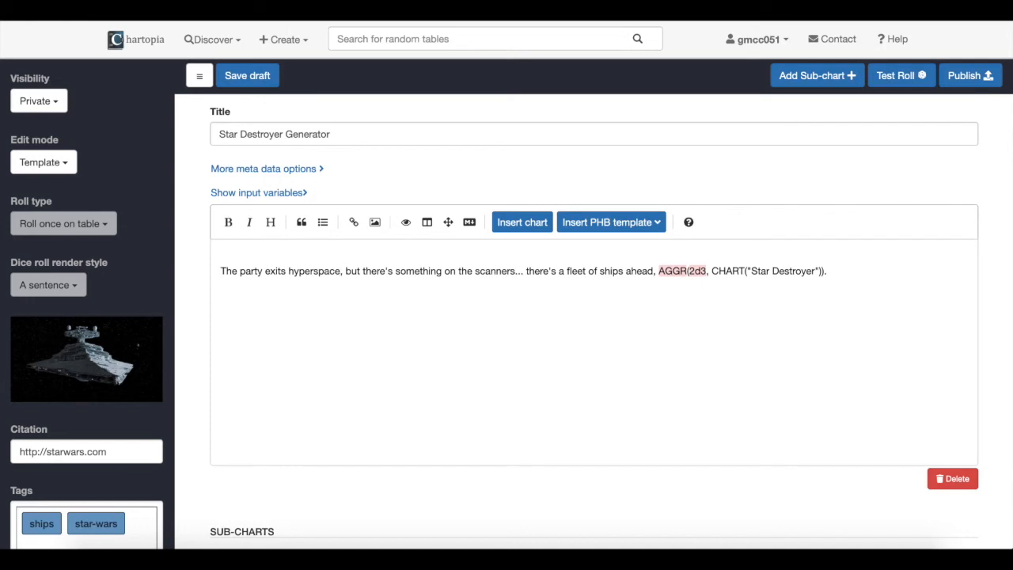
pyautogui.write('Engagement')
pyautogui.click(215, 257)
pyautogui.write('##')
pyautogui.click(294, 368)
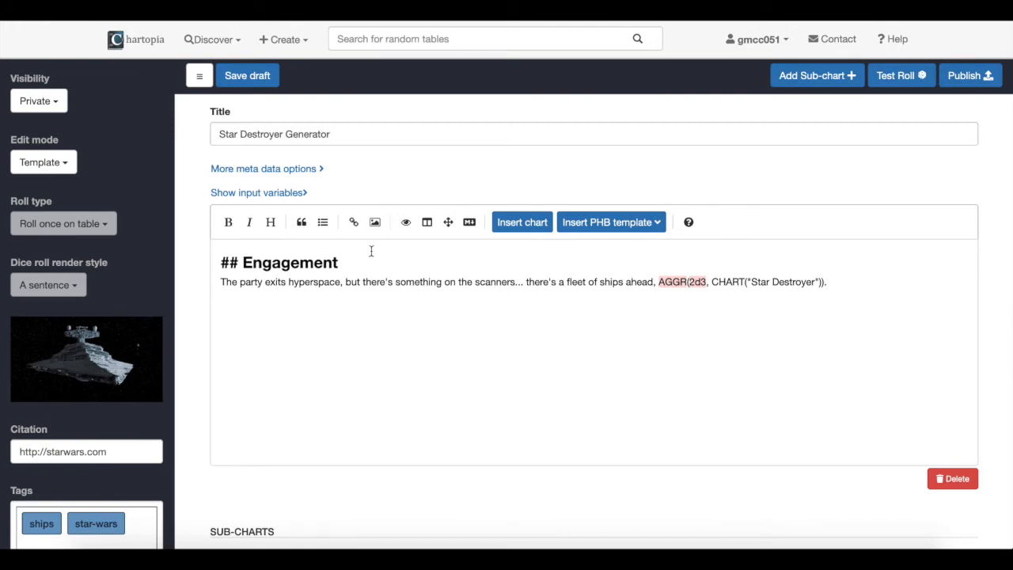
# - Preview the formatted template, test roll it once, and close the roll result
pyautogui.click(406, 223)
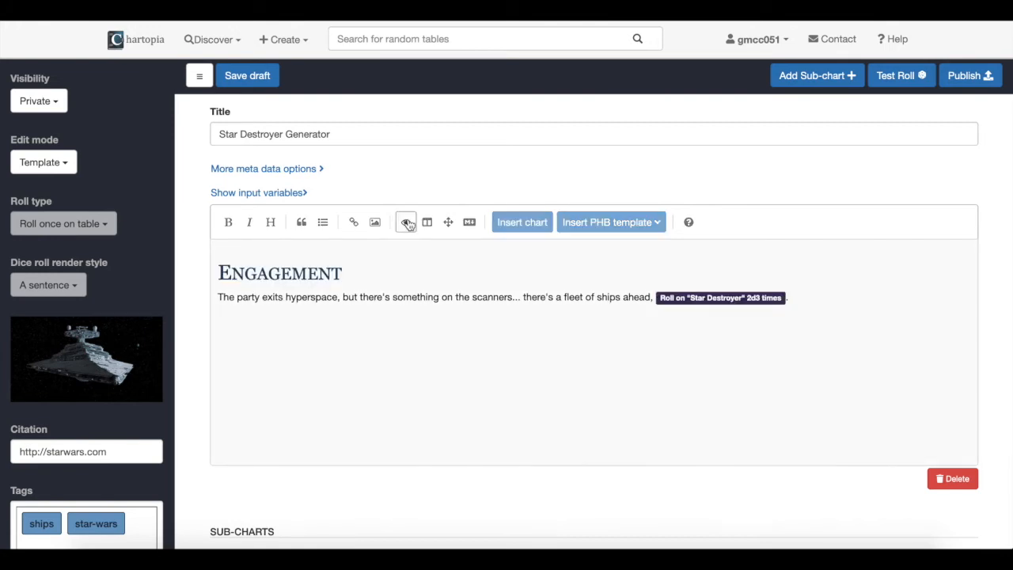
pyautogui.click(884, 75)
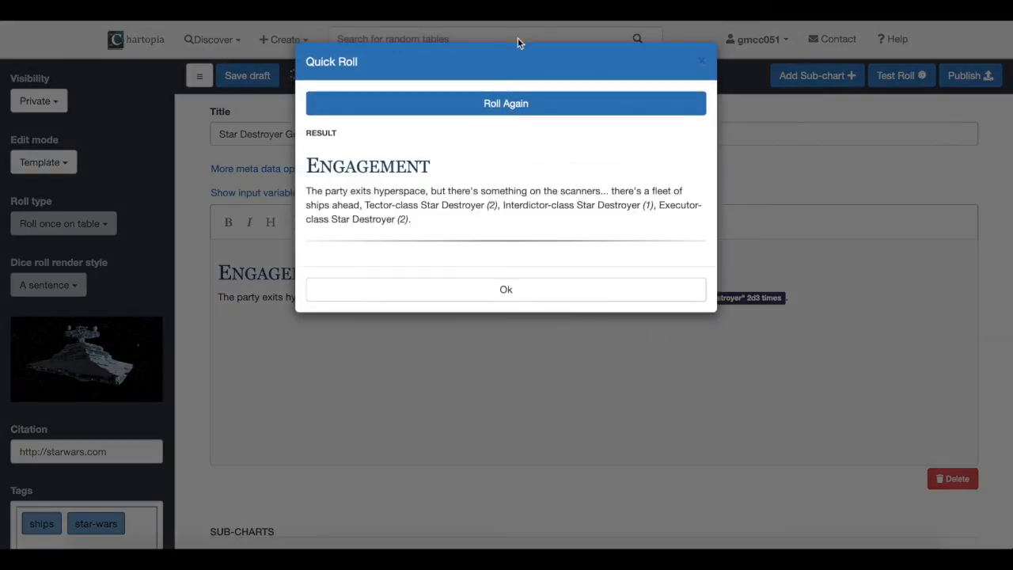
pyautogui.click(701, 62)
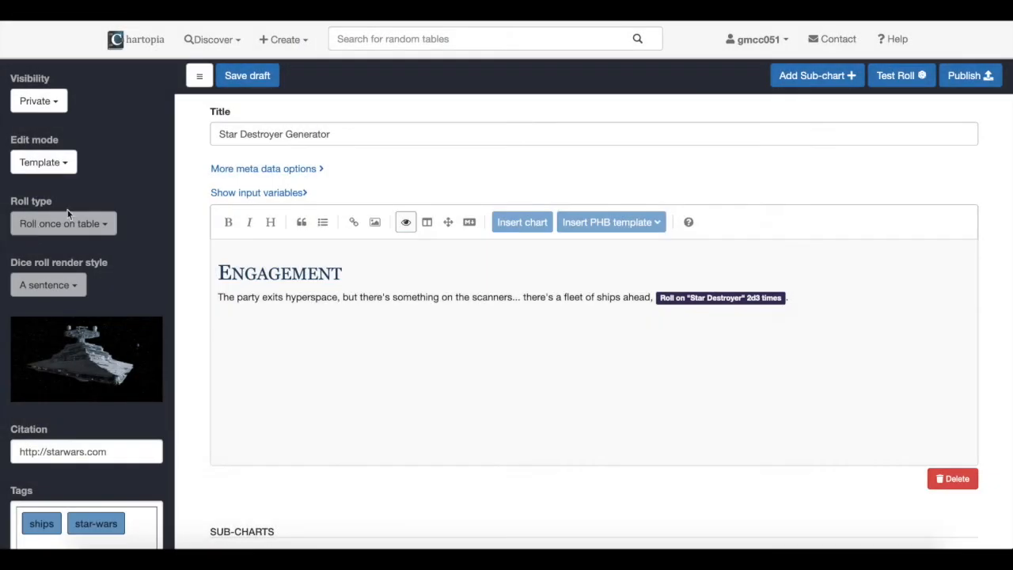
# - Switch the chart's edit mode back to Random table
pyautogui.click(36, 162)
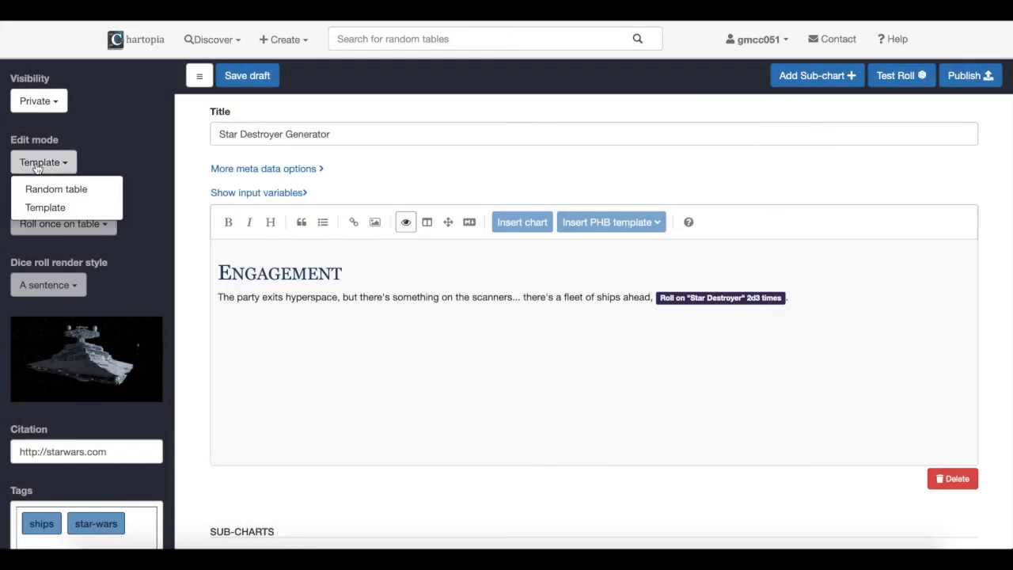
pyautogui.click(74, 191)
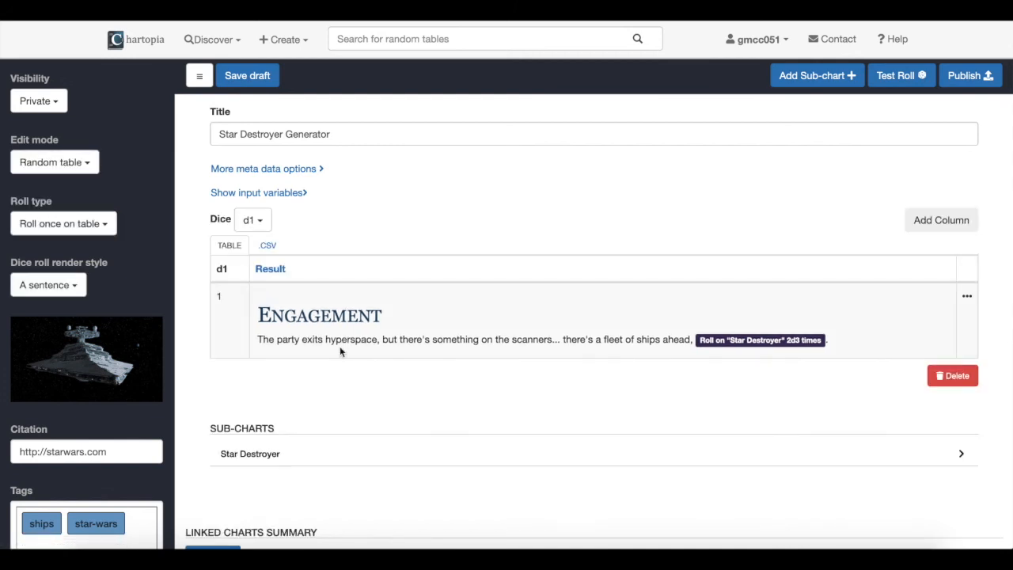